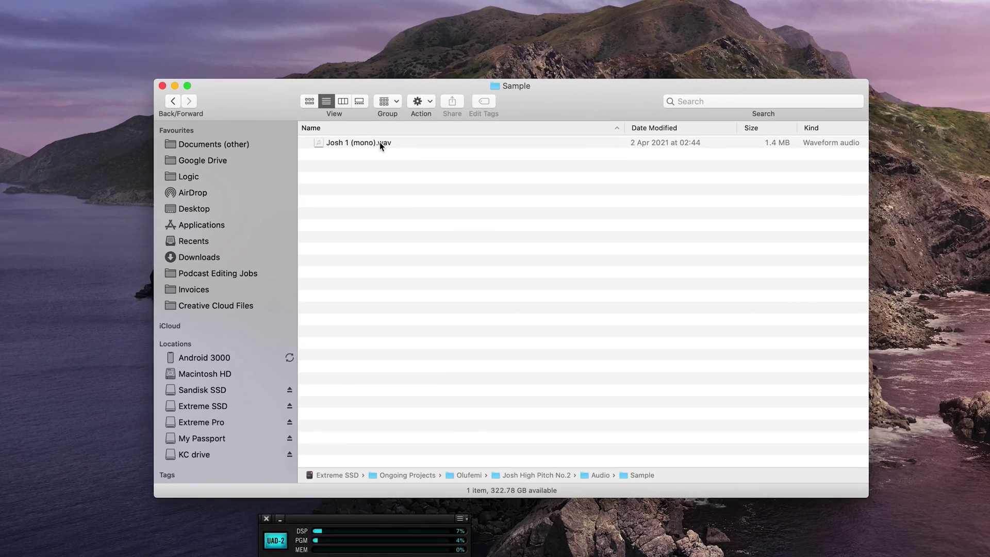
Step: Open Josh 1 (mono).wav with Adobe Audition 2021 from its Finder context menu
right_click(382, 132)
mouse_move(443, 144)
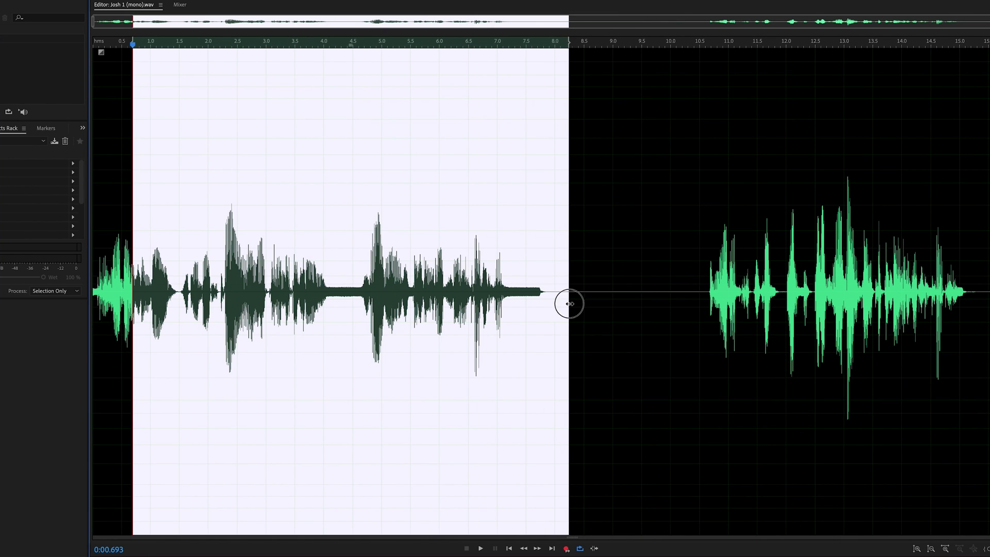
Step: Switch the waveform to the spectral frequency display and look over the early part of the recording
left_click(191, 312)
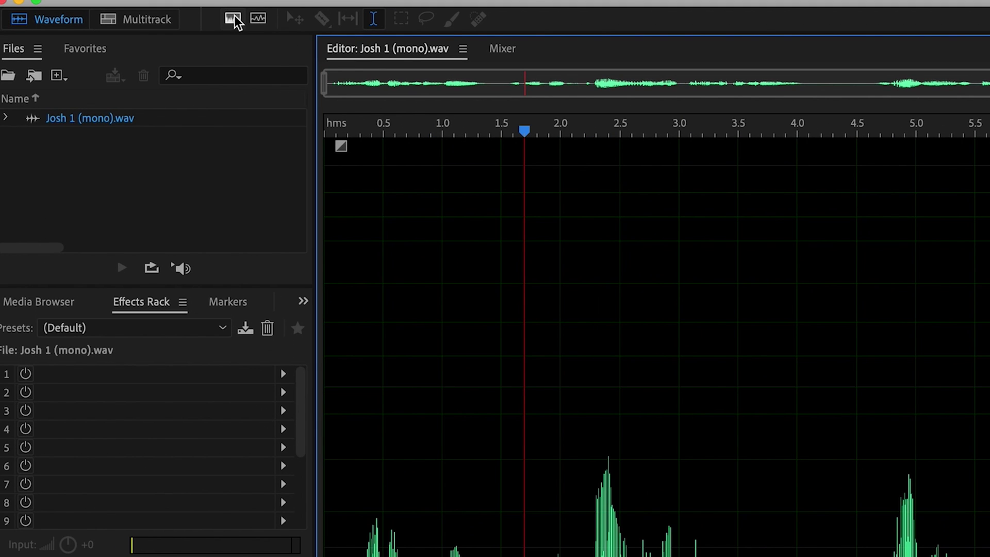
left_click(233, 19)
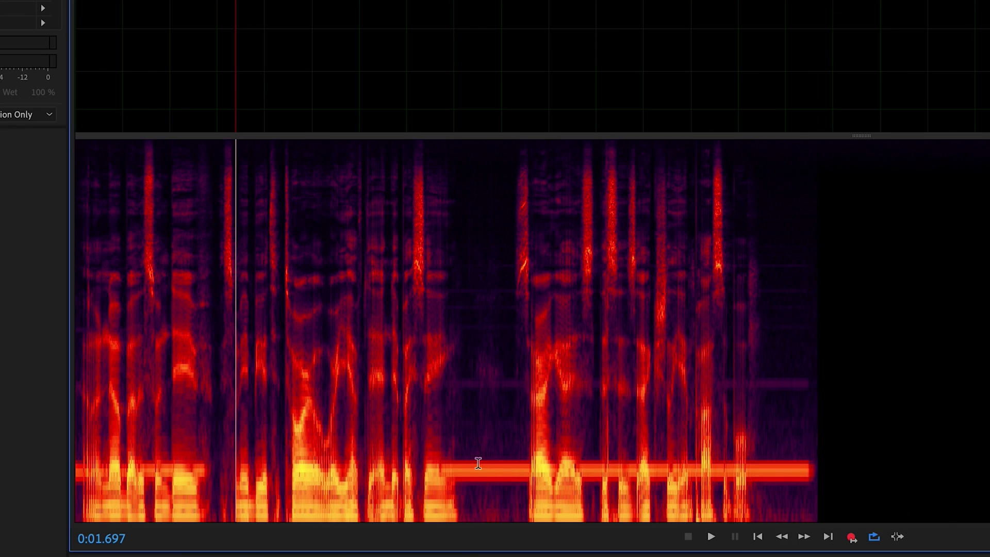
left_click_drag(340, 458, 786, 454)
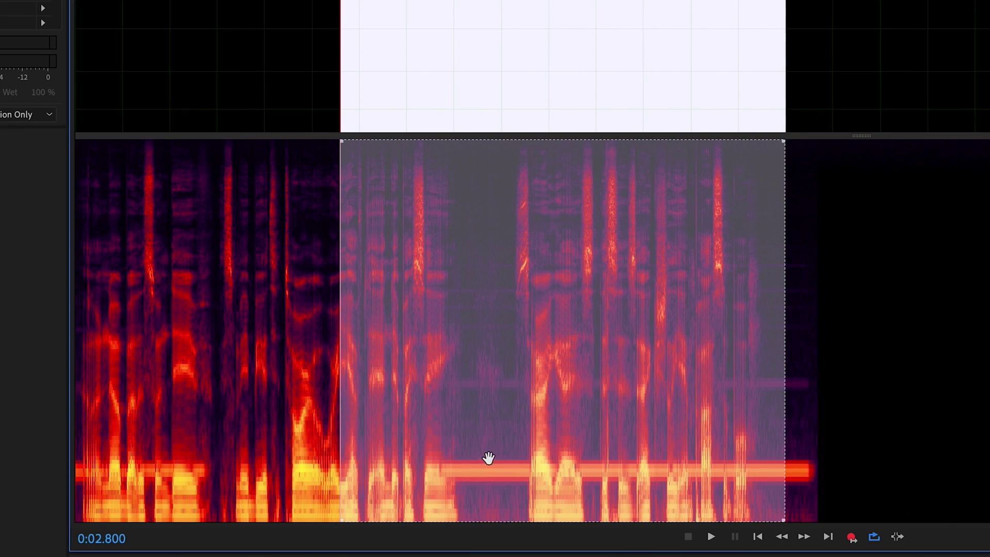
key("End")
scroll(488, 463, "up", 1)
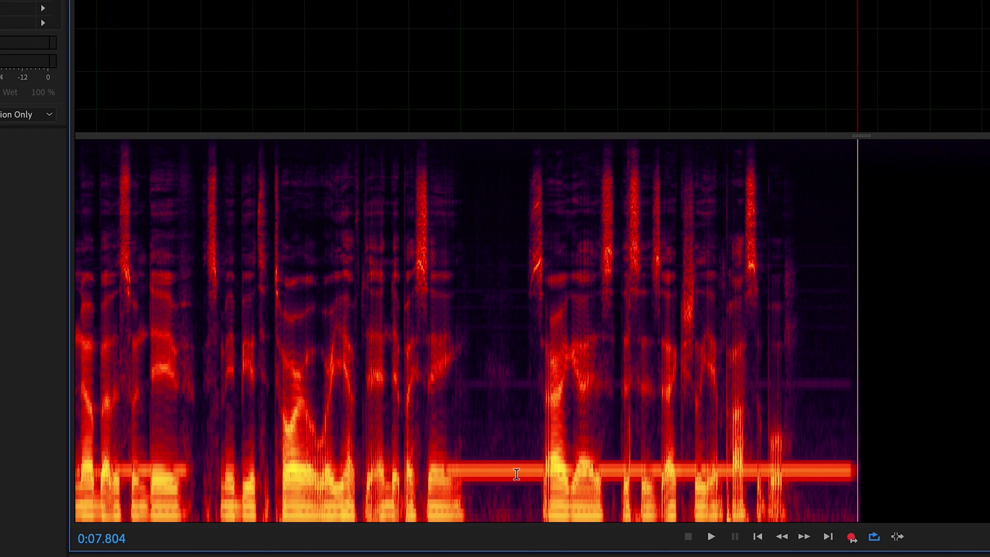
scroll(473, 453, "up", 2)
scroll(490, 410, "down", 1)
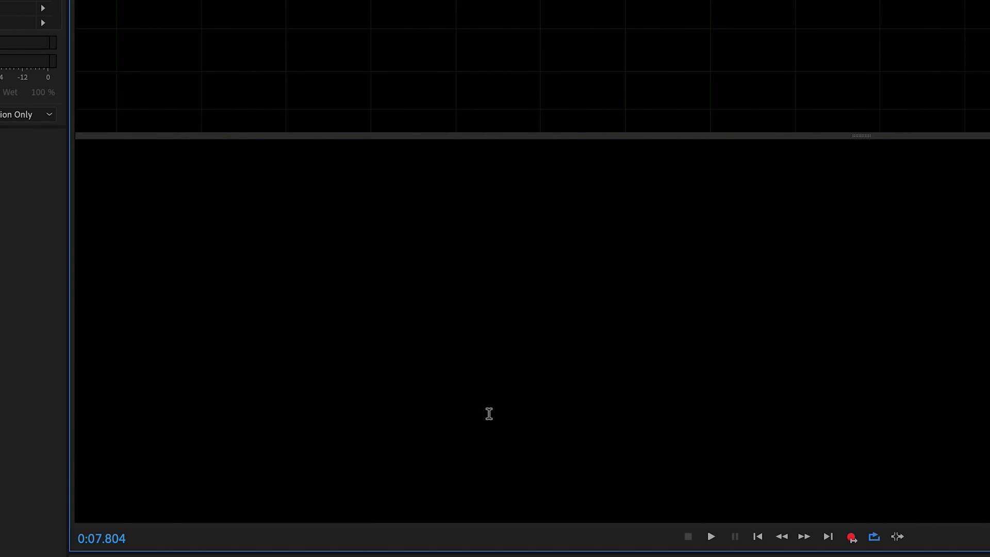
Step: Select the beep-only pause starting around 4.26 s and play it to hear the beep
left_click_drag(454, 466, 625, 466)
left_click(651, 450)
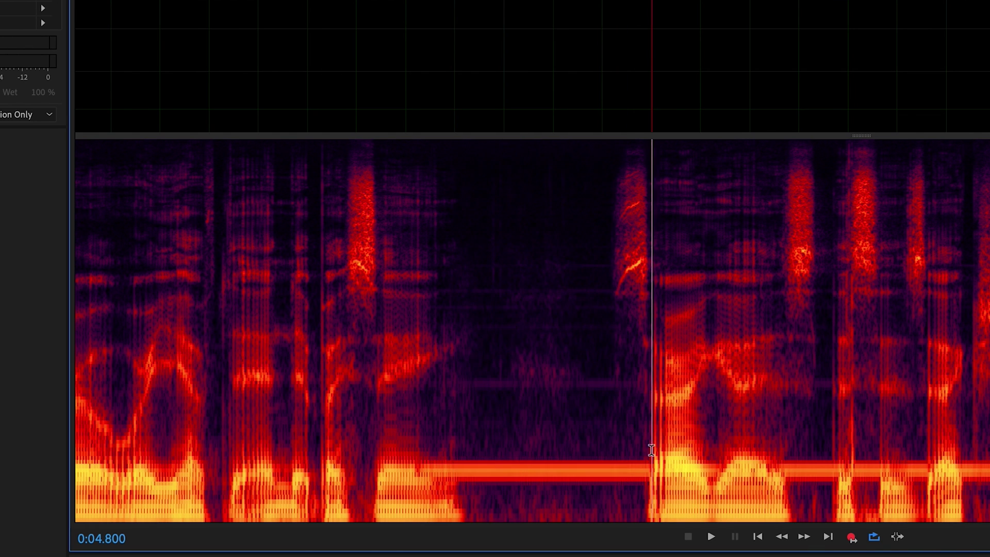
left_click(519, 458)
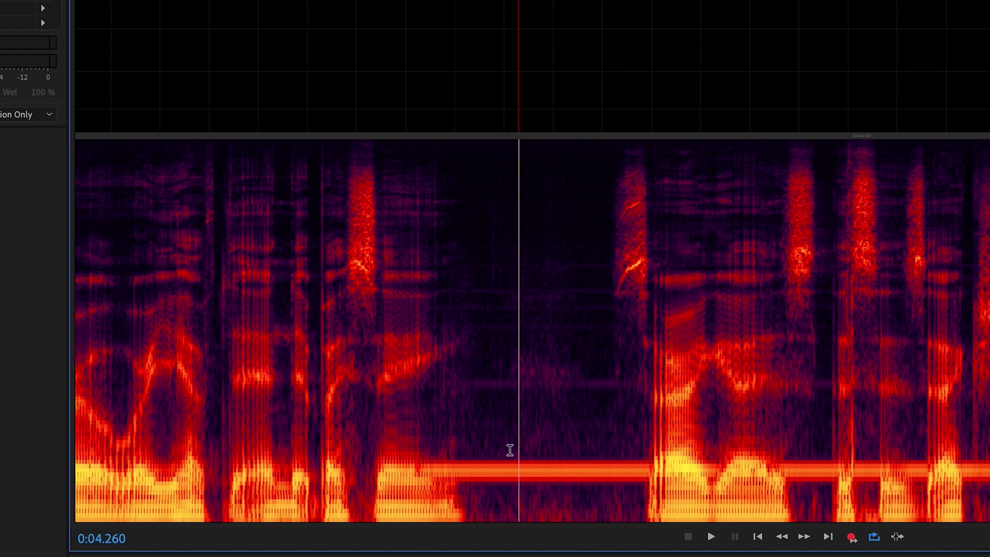
left_click_drag(487, 442, 623, 438)
key("space")
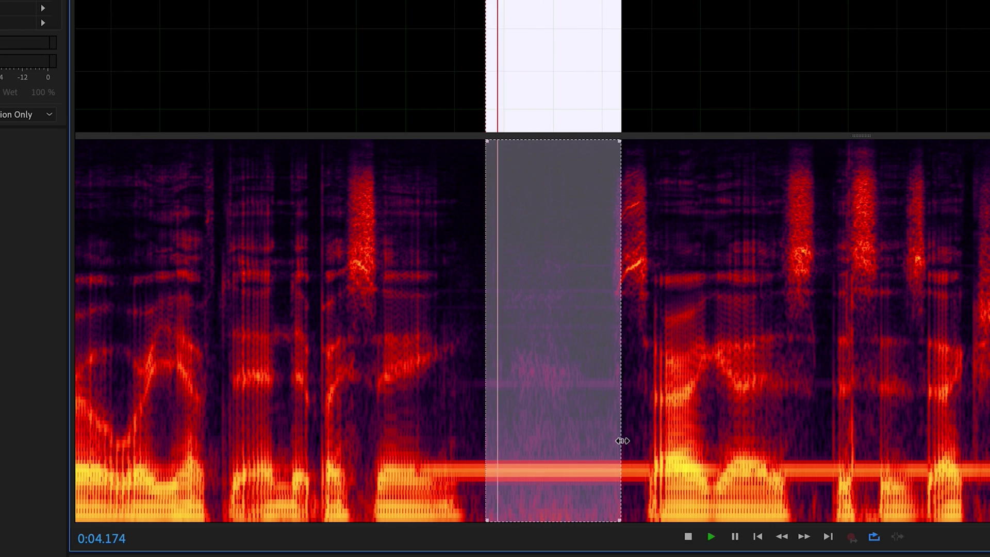
left_click(390, 466)
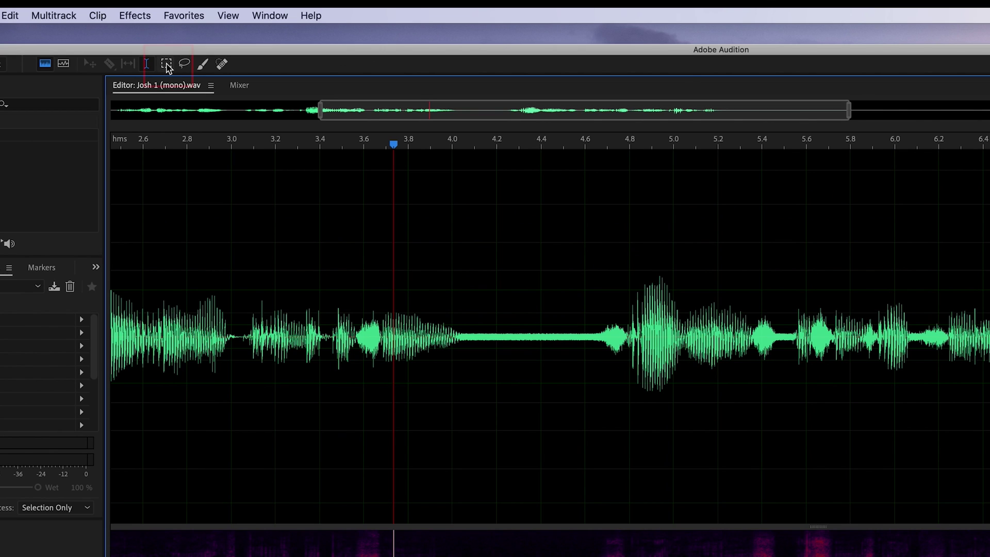
Step: Marquee-box the beep line near 4.1 s, loop-play it, and choose Noise Reduction (process)
left_click(167, 65)
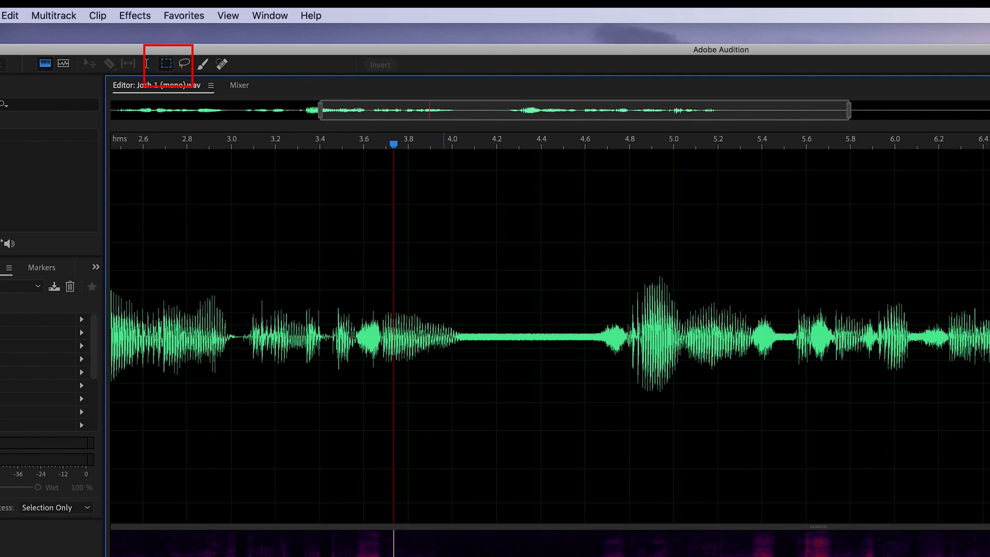
left_click_drag(477, 554, 561, 556)
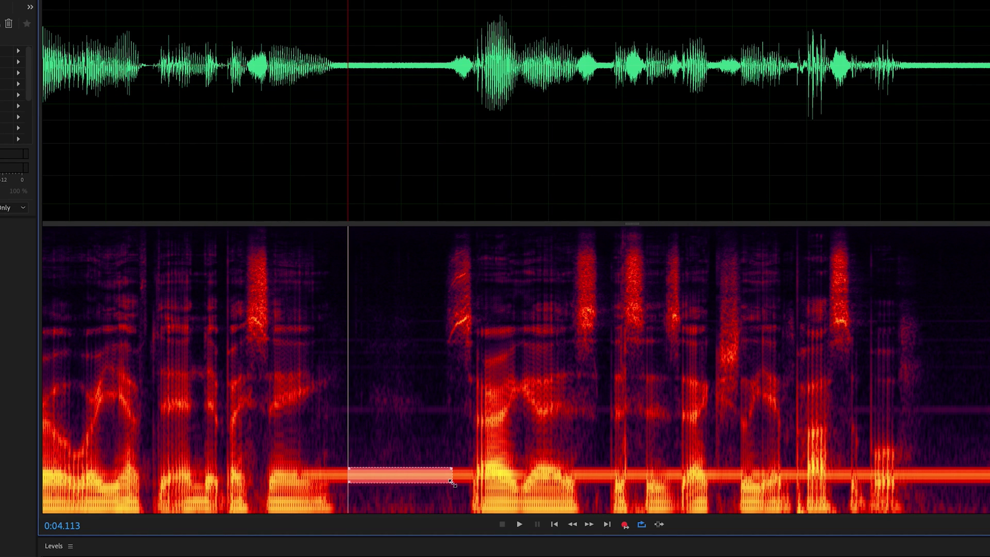
key("space")
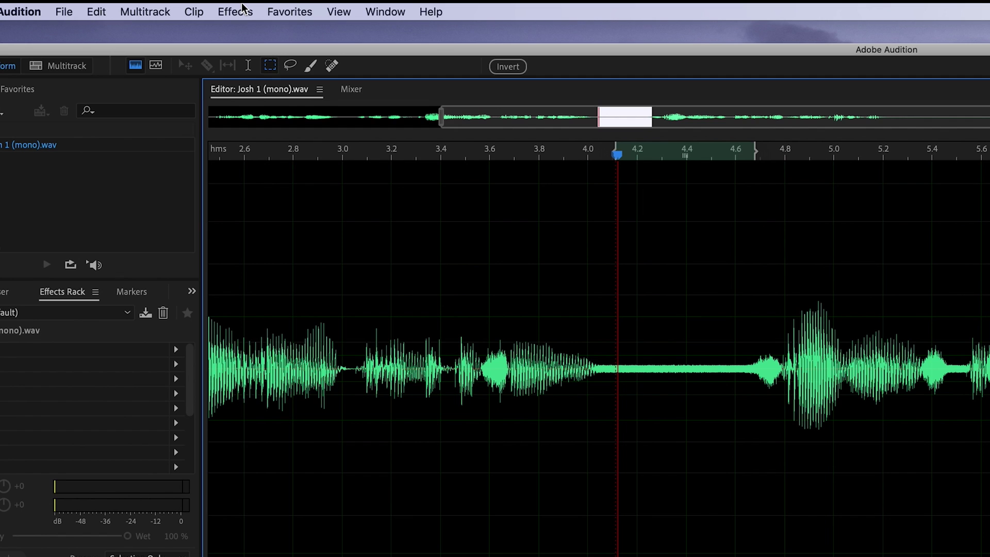
left_click(243, 9)
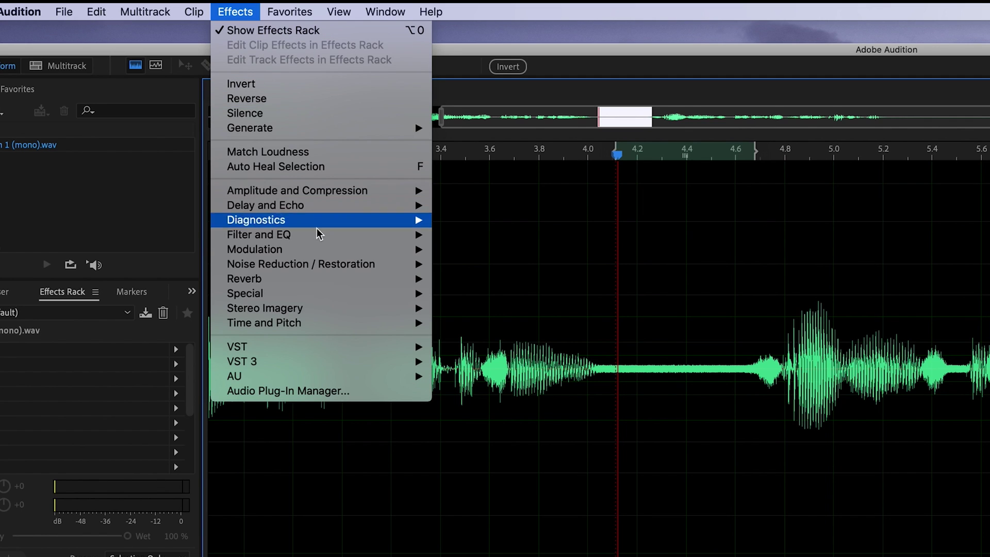
mouse_move(325, 264)
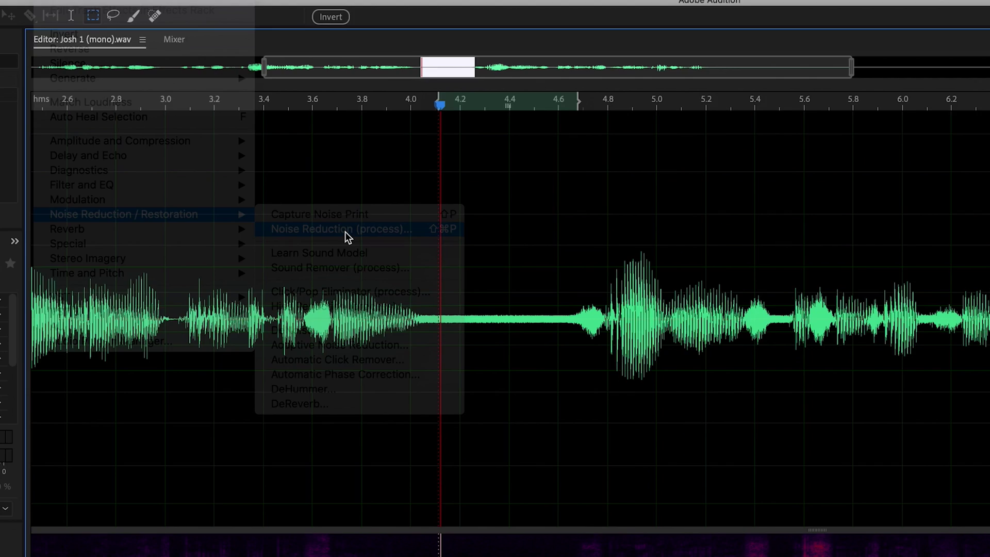
Step: Capture the boxed beep as the Noise Reduction noise print and play the audio
left_click(522, 281)
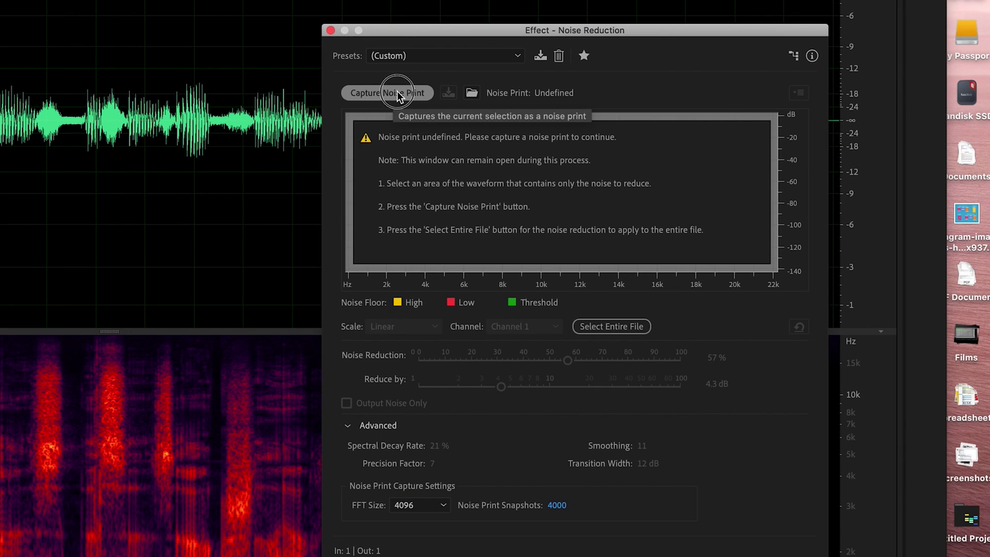
left_click(396, 93)
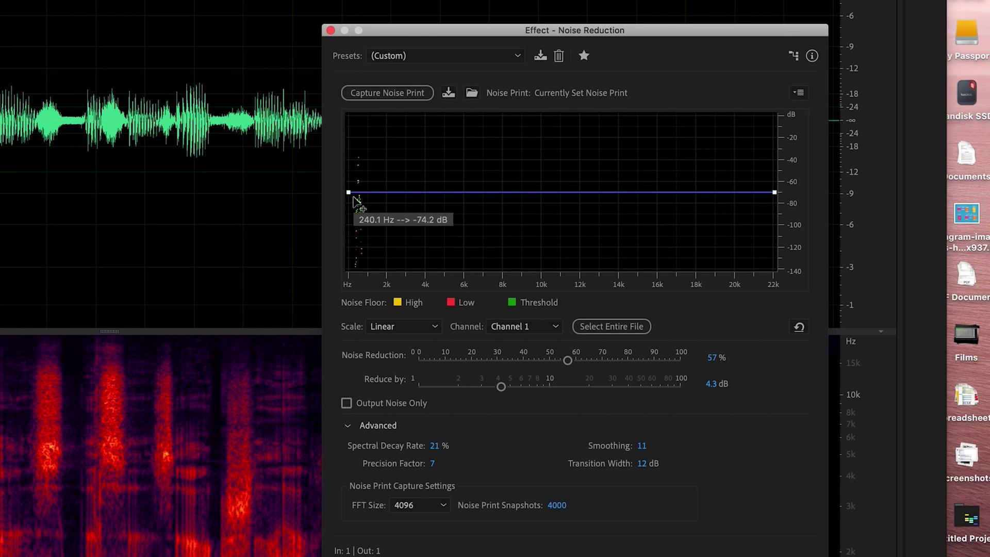
left_click(245, 452)
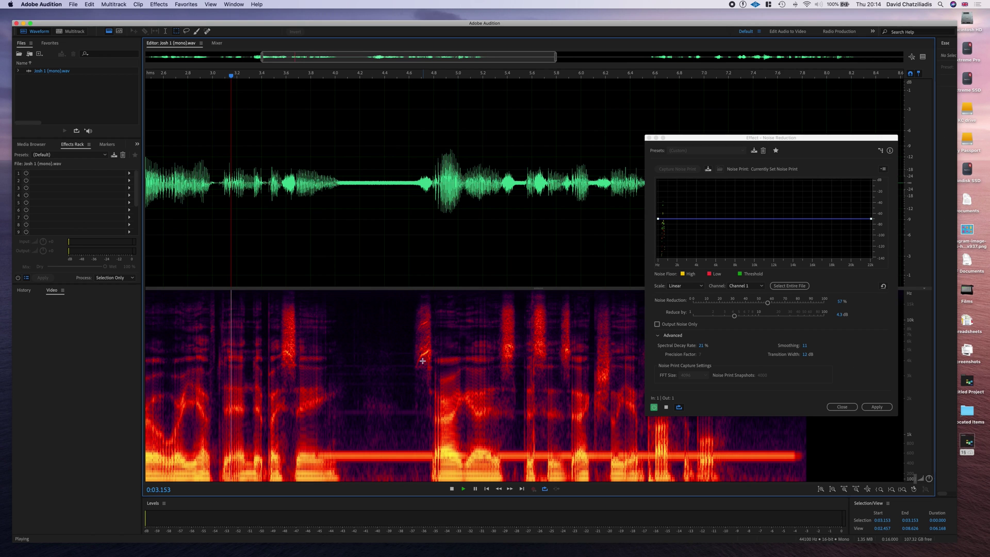
key("space")
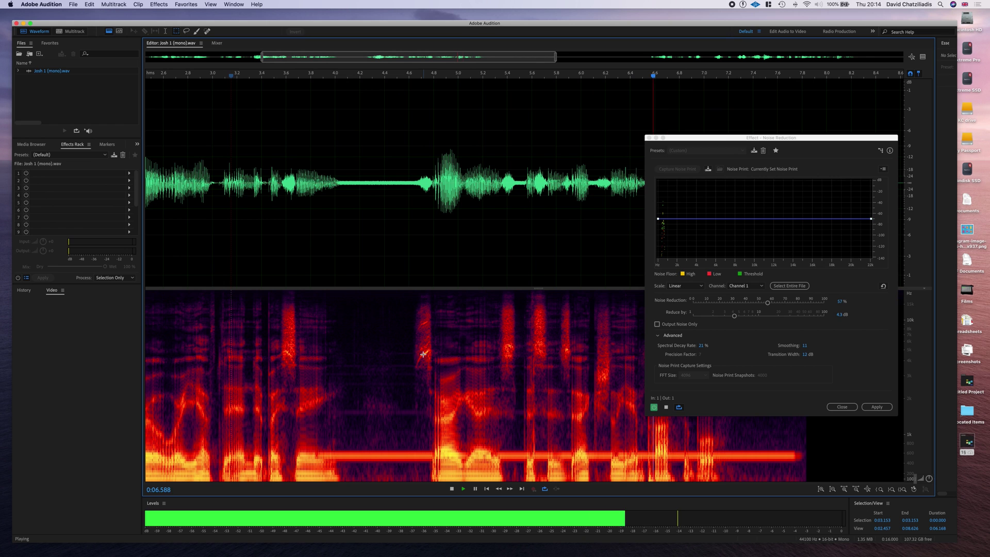
key("space")
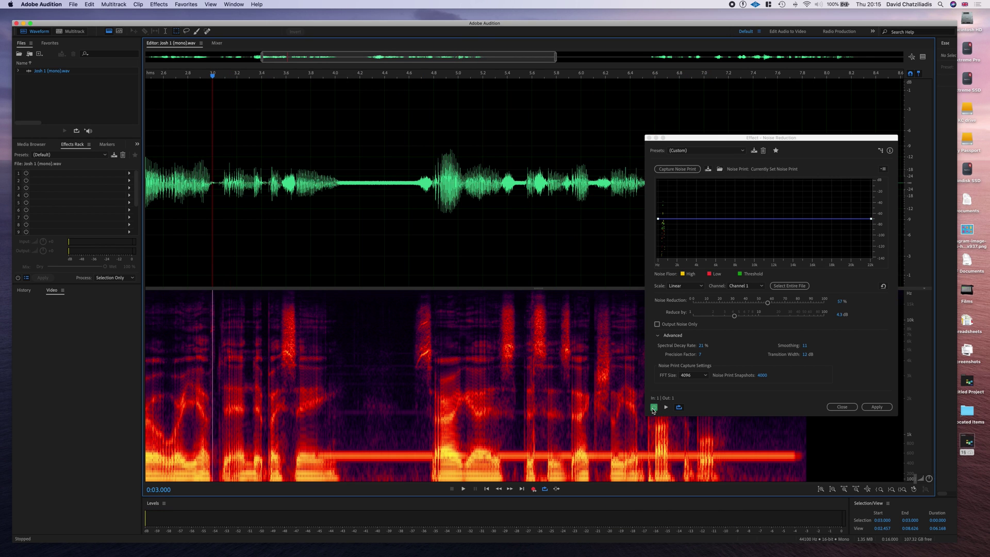
Step: Preview the noise reduction, then zoom out and select 0 to about 8.2 seconds
scroll(386, 446, "up", 2)
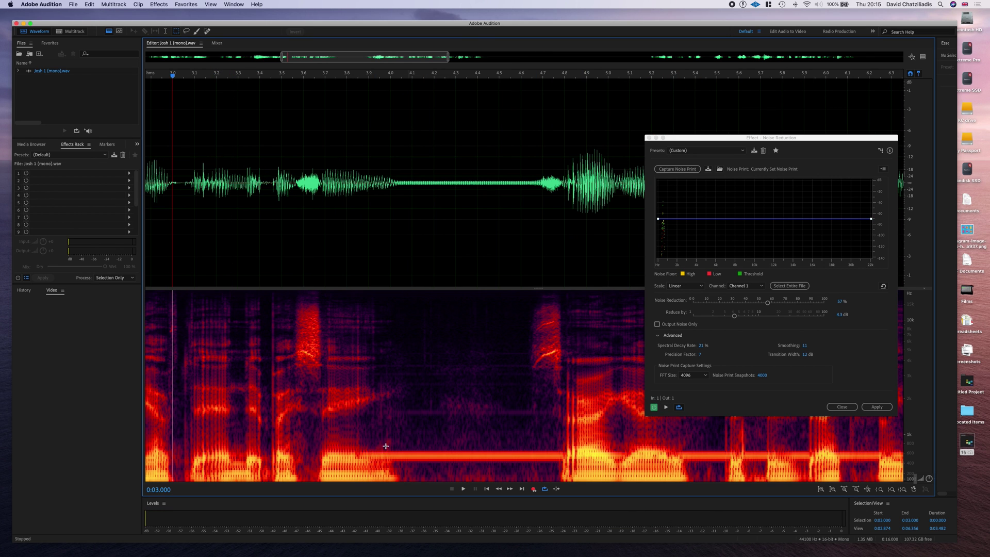
left_click(654, 407)
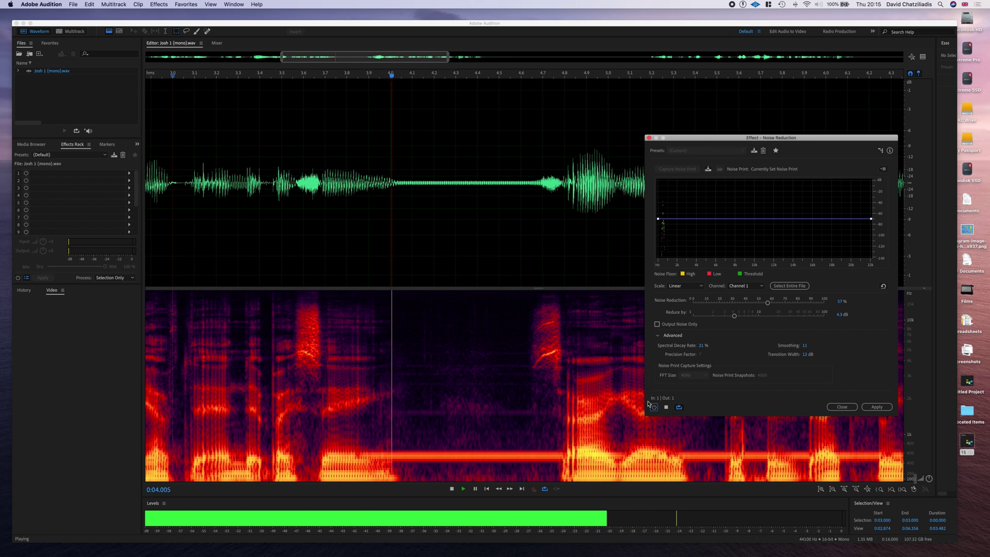
left_click(654, 408)
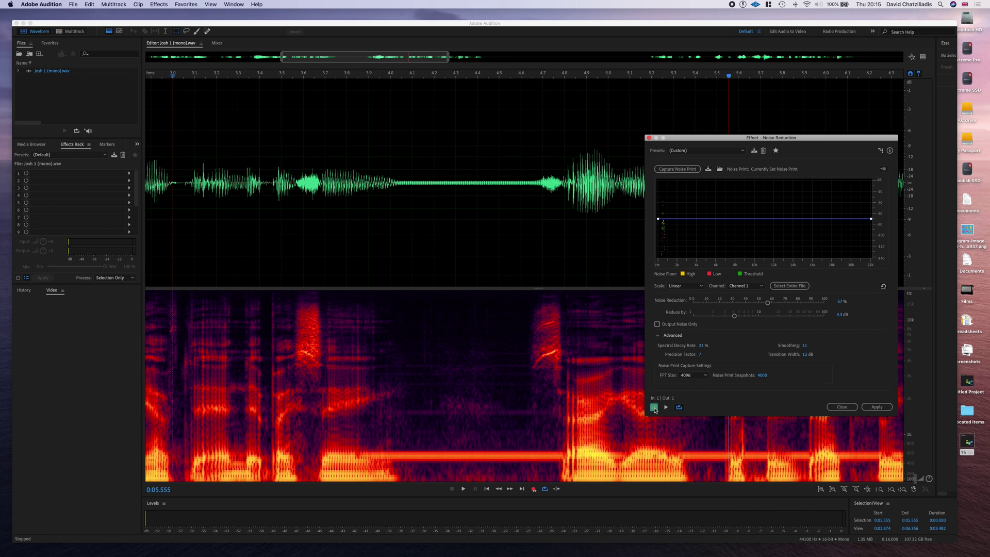
left_click(219, 391)
key("backslash")
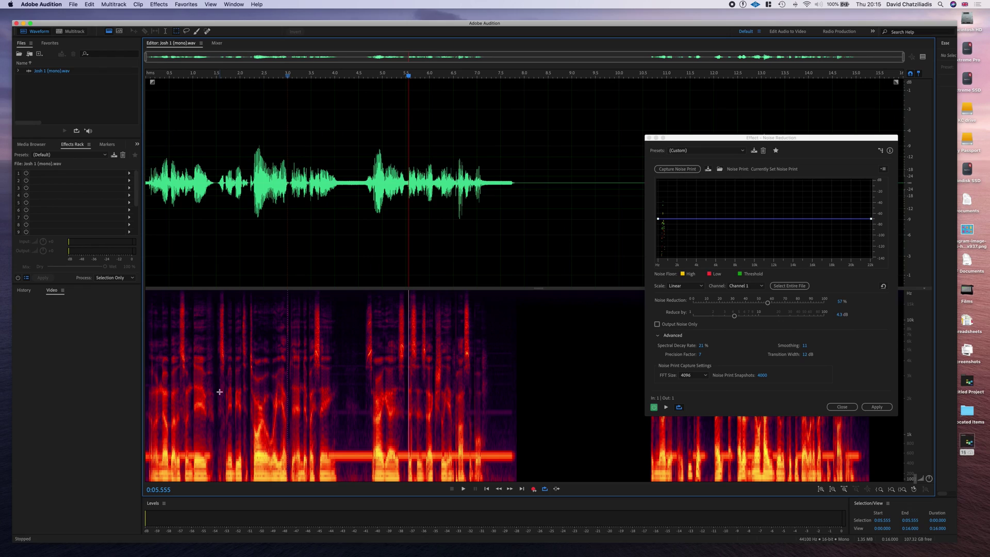
left_click_drag(536, 371, 88, 356)
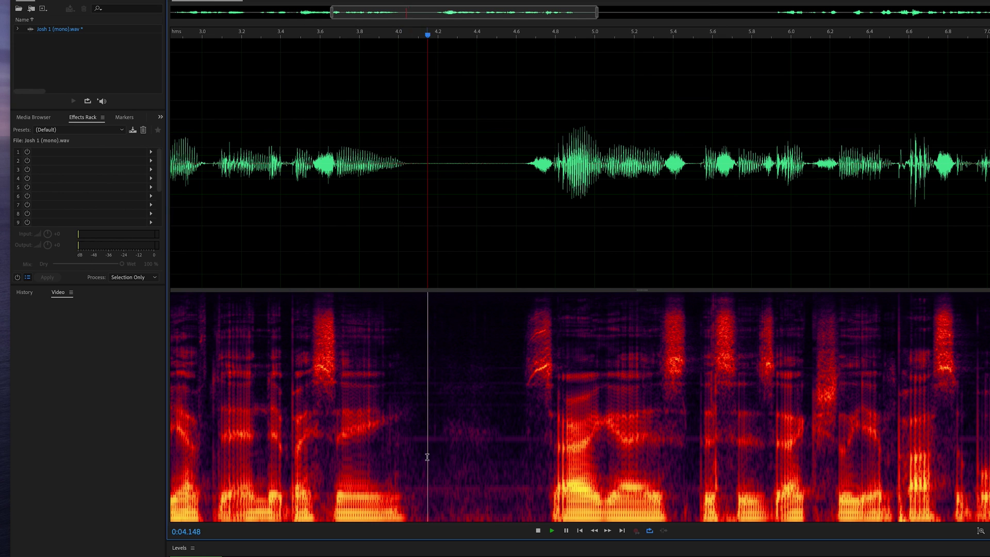
Step: Capture a noise print in Noise Reduction from the silent stretch starting at 4.117 s
key("space")
left_click(353, 454)
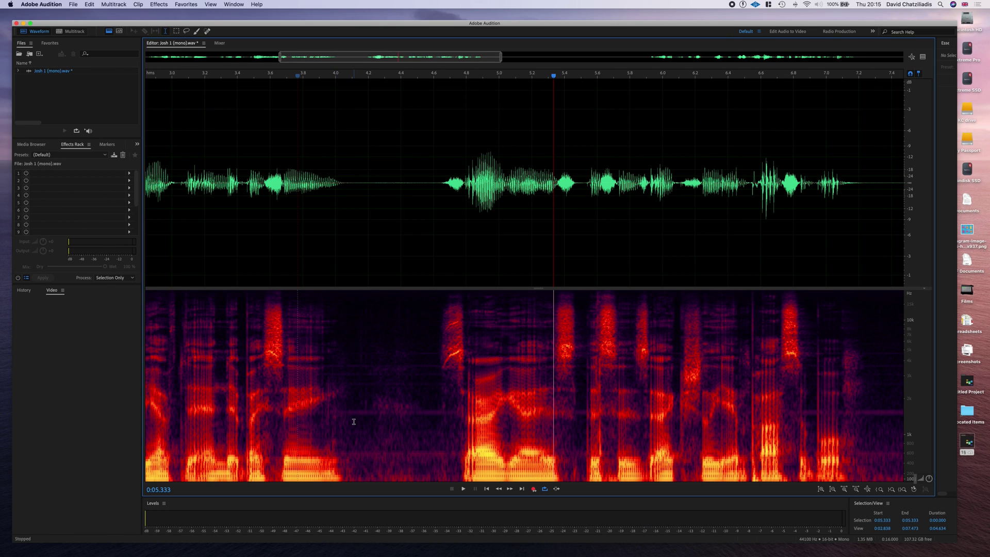
left_click_drag(355, 426, 368, 423)
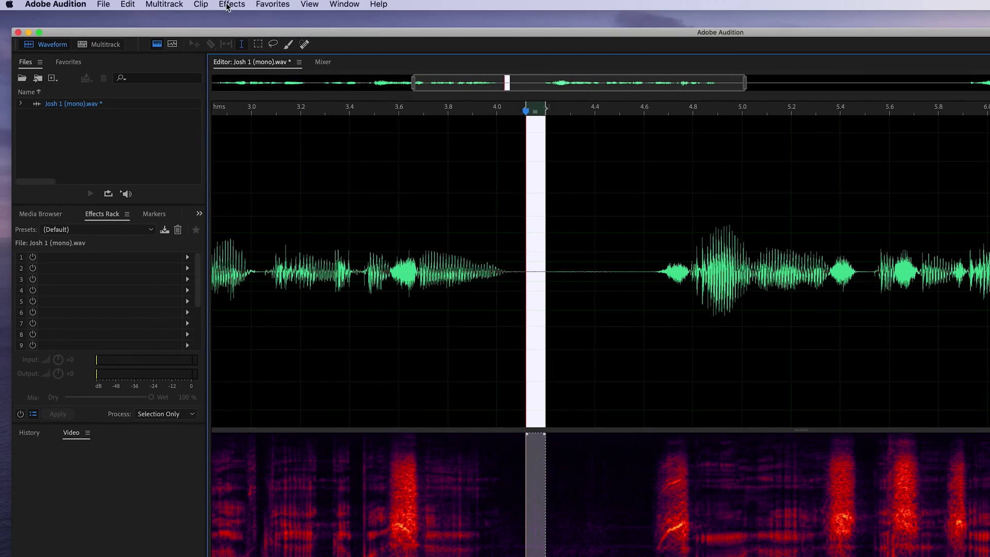
left_click(232, 4)
mouse_move(308, 195)
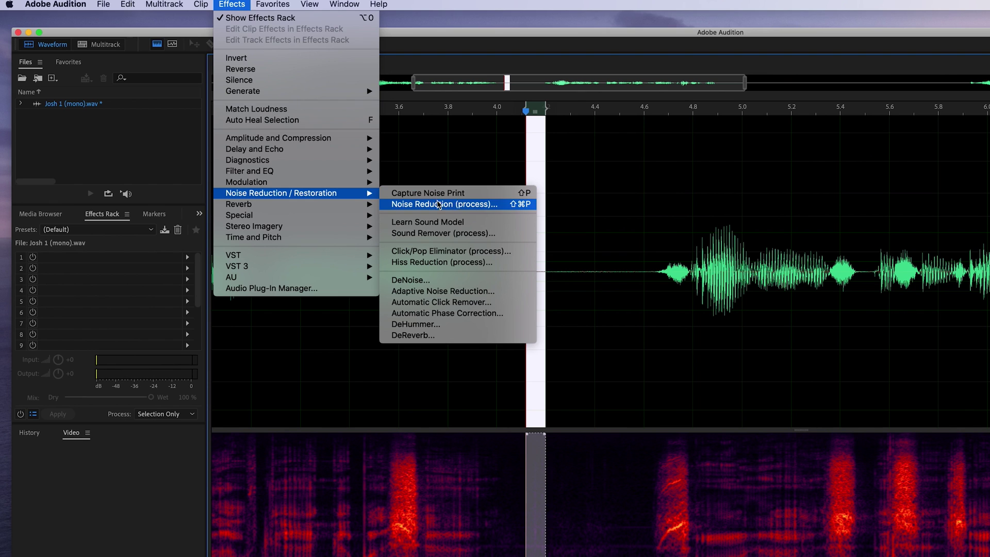
left_click(456, 203)
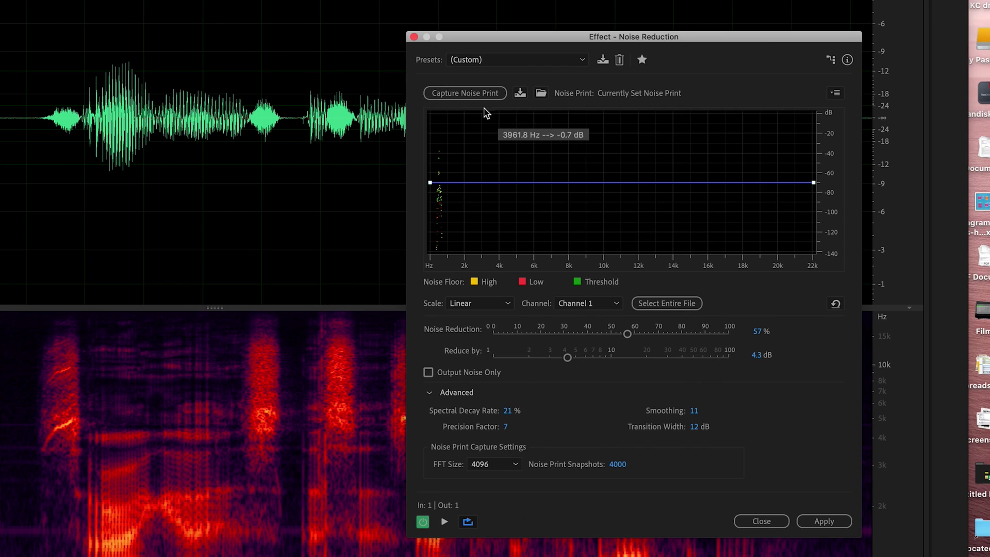
left_click(468, 94)
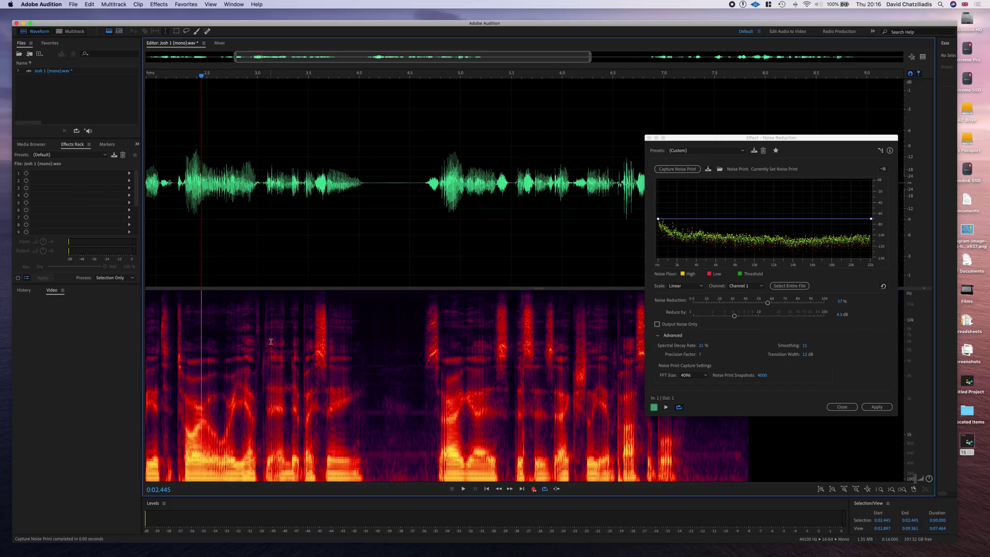
Step: Play the audio, then select from 0 to 8.334 seconds for processing
key("space")
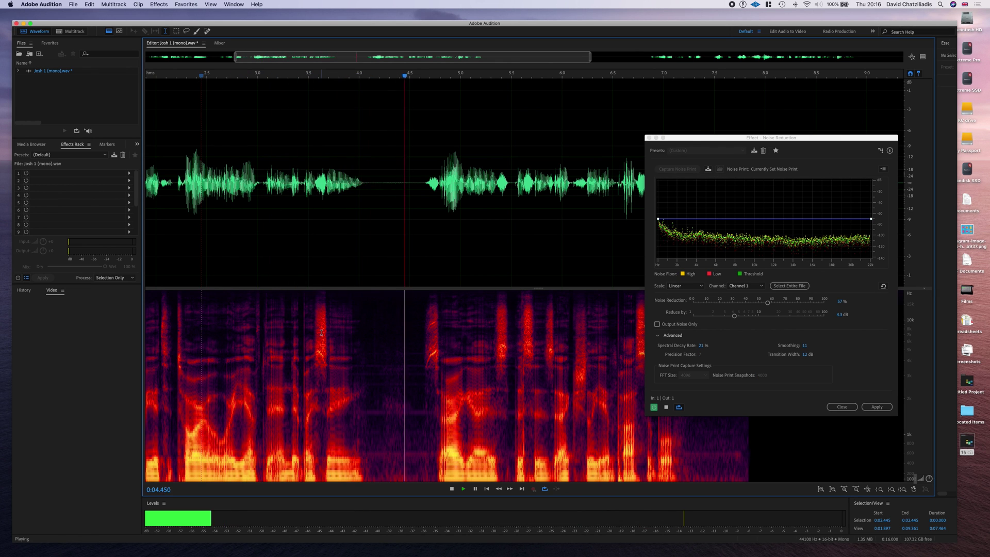
scroll(323, 326, "down", 1)
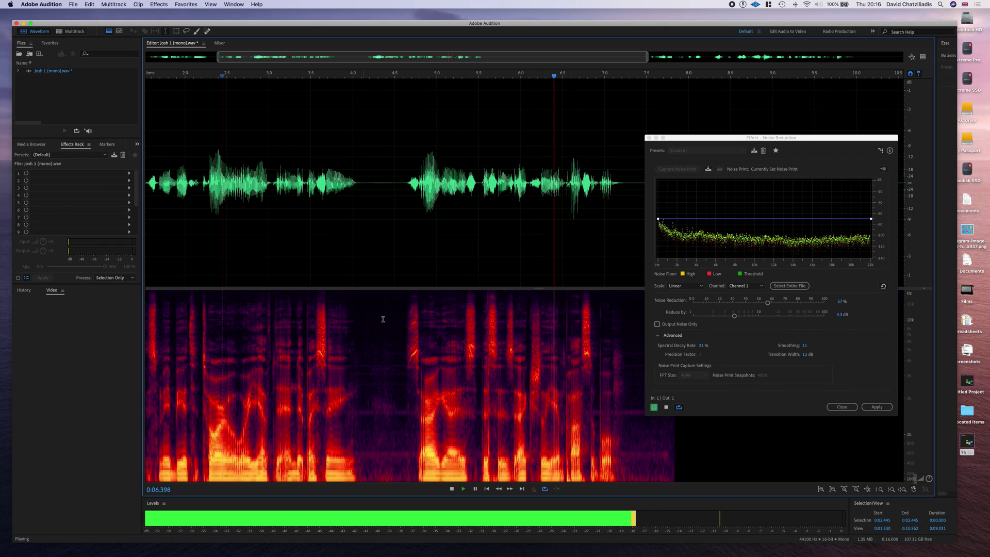
scroll(540, 386, "down", 3)
left_click(541, 387)
left_click_drag(541, 387, 53, 384)
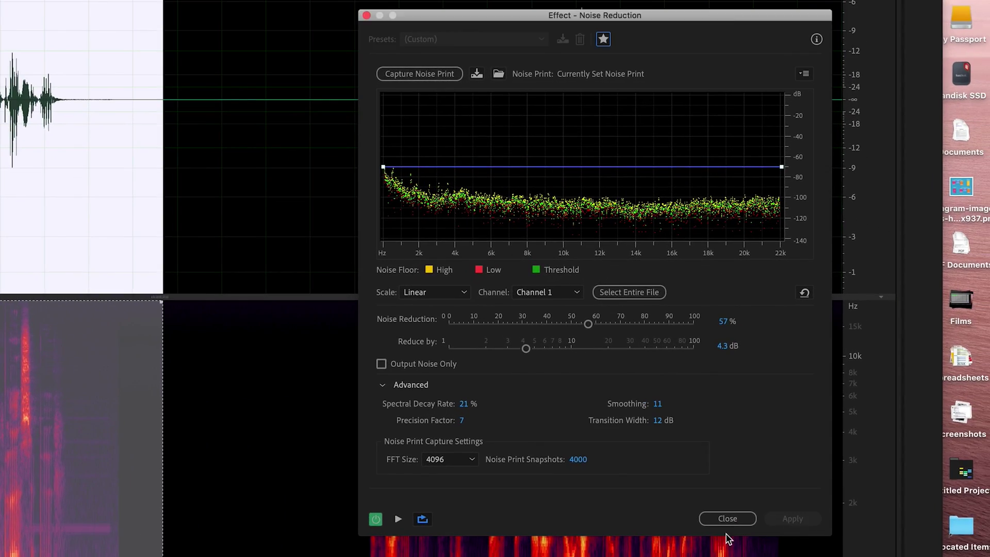
Step: Close Noise Reduction and play the speech back from 2.0 seconds
left_click(884, 422)
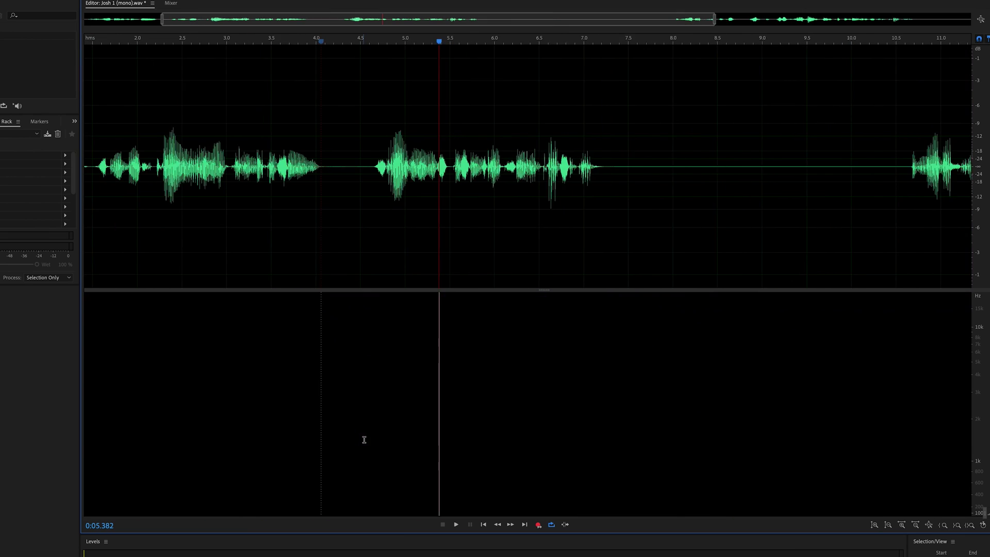
scroll(364, 440, "down", 3)
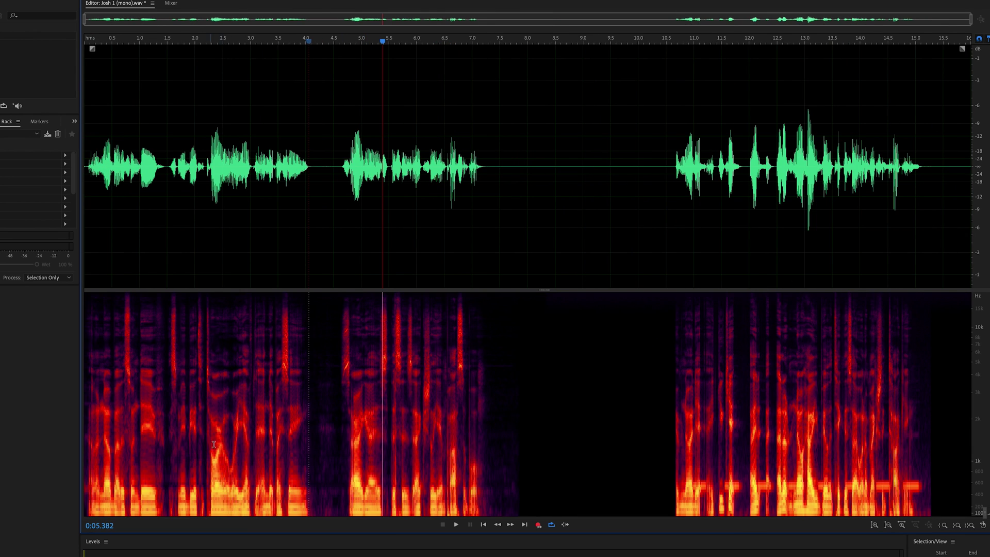
left_click(196, 445)
key("space")
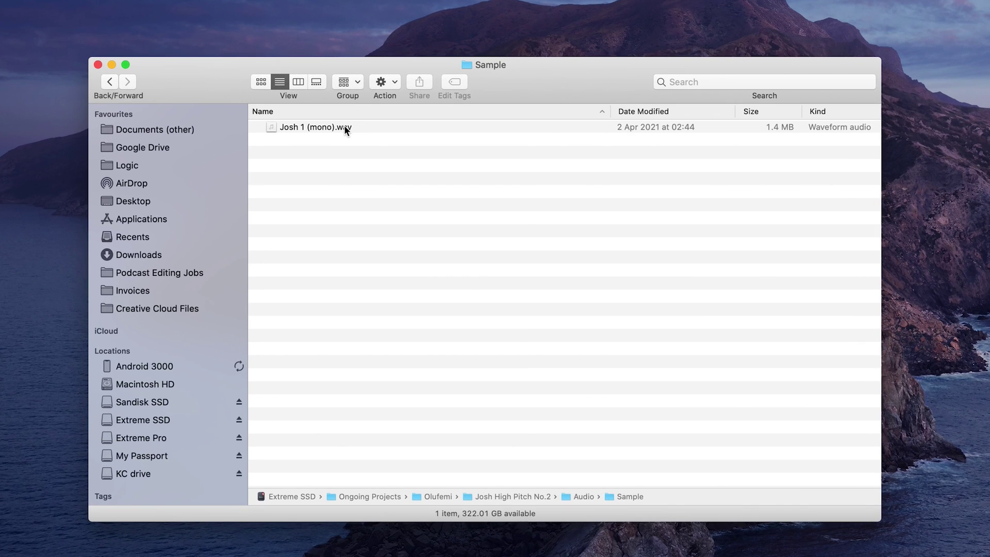
Step: Open Josh 1 (mono).wav with iZotope RX 8 Audio Editor from Finder's Open With menu
right_click(358, 117)
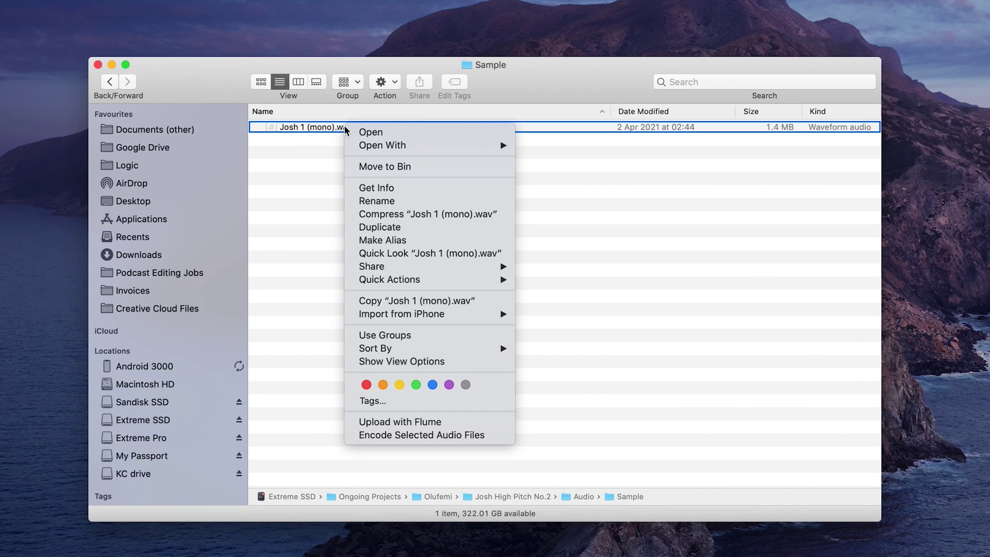
mouse_move(440, 147)
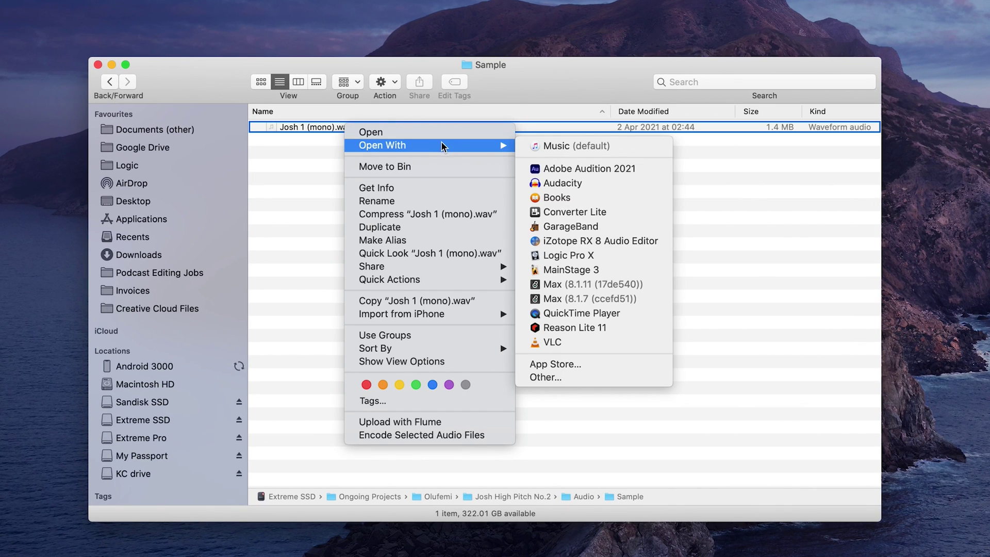
left_click(623, 240)
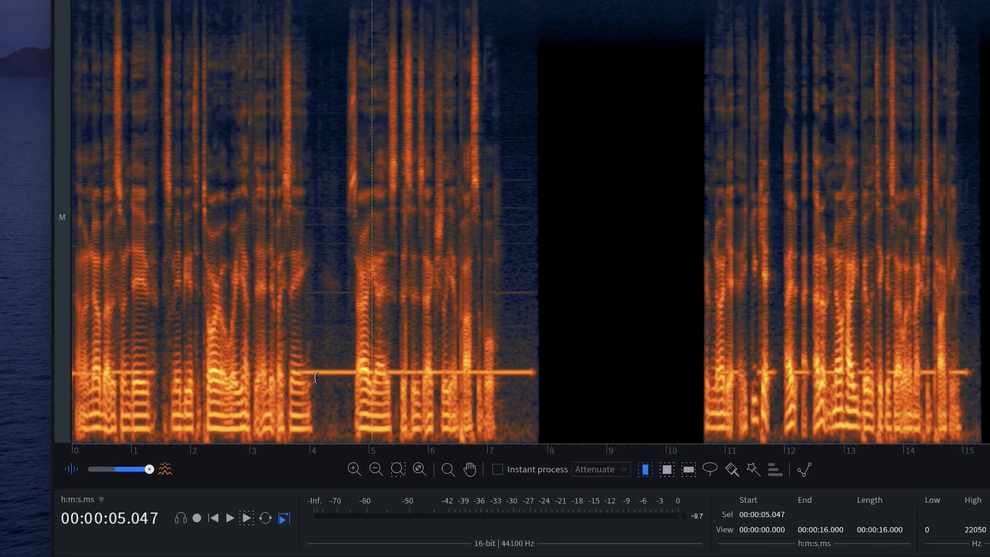
Step: Magic-wand select the beep tone from 3.712 to 4.779 s and play only those frequencies
scroll(315, 348, "up", 3)
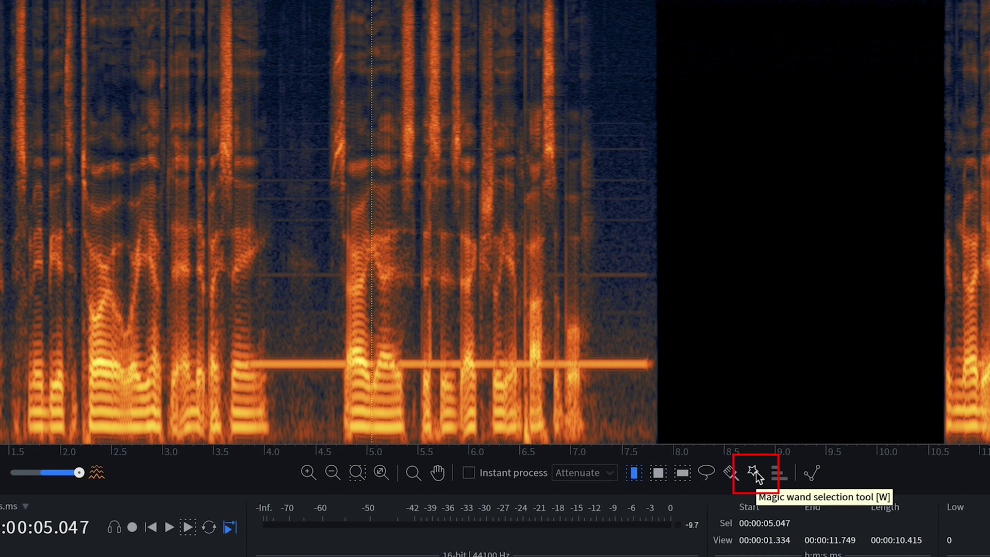
left_click(756, 475)
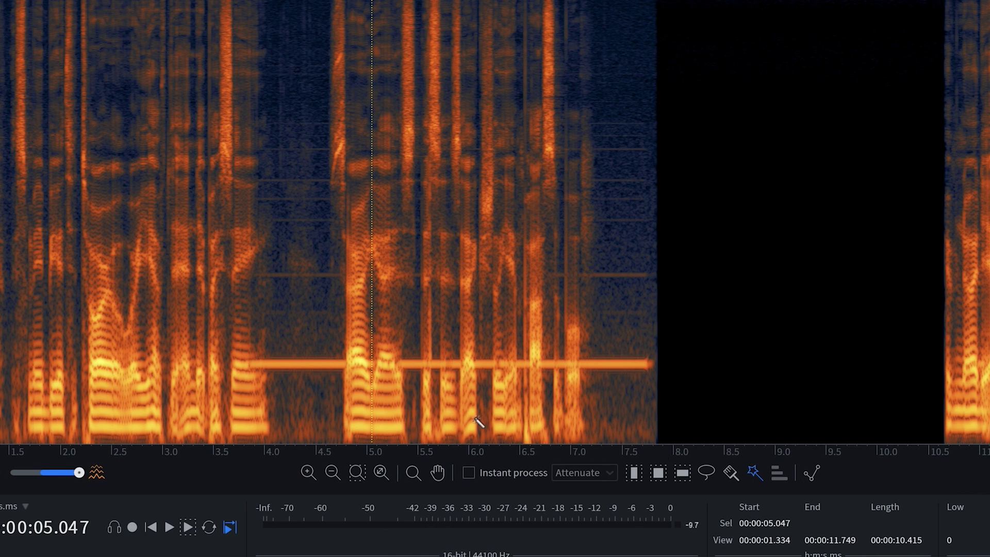
left_click(302, 365)
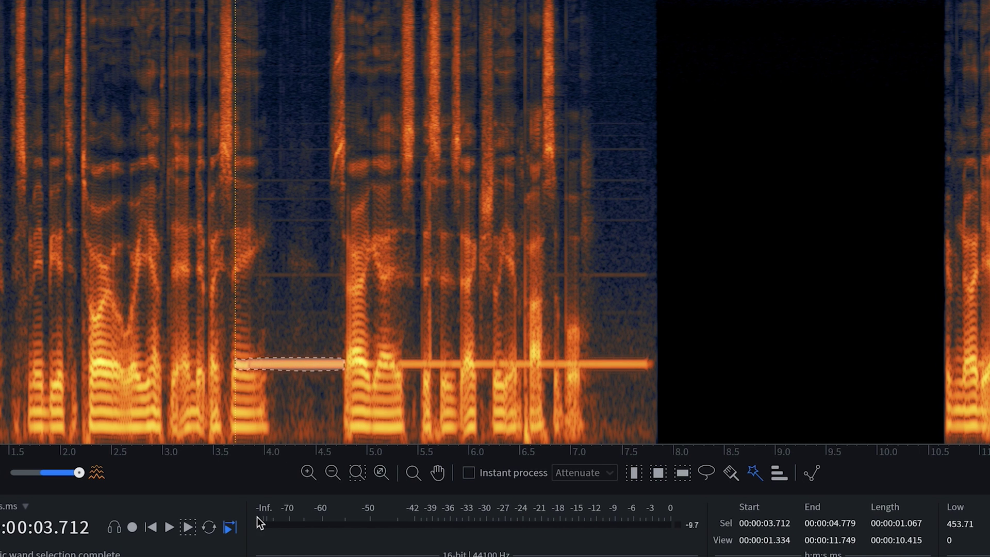
left_click(191, 530)
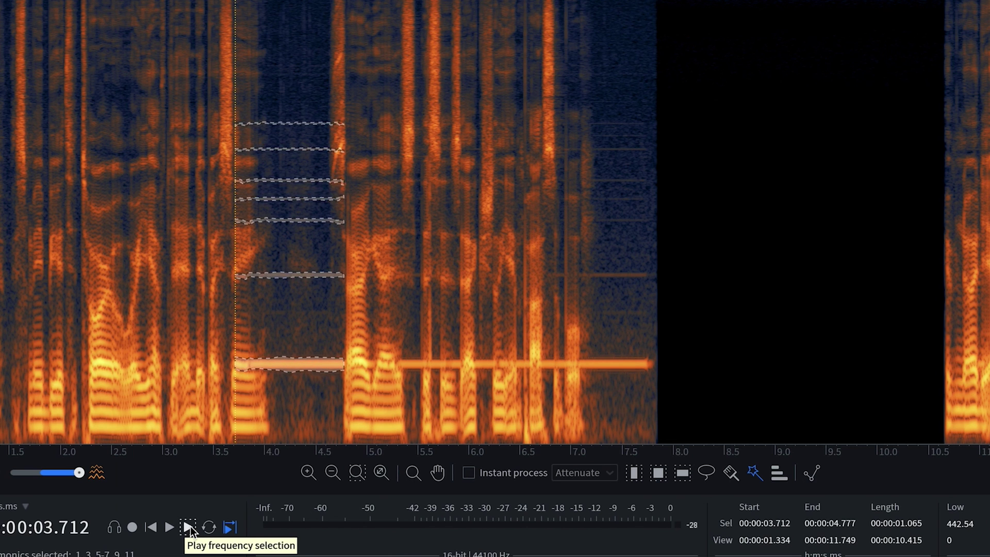
left_click(190, 525)
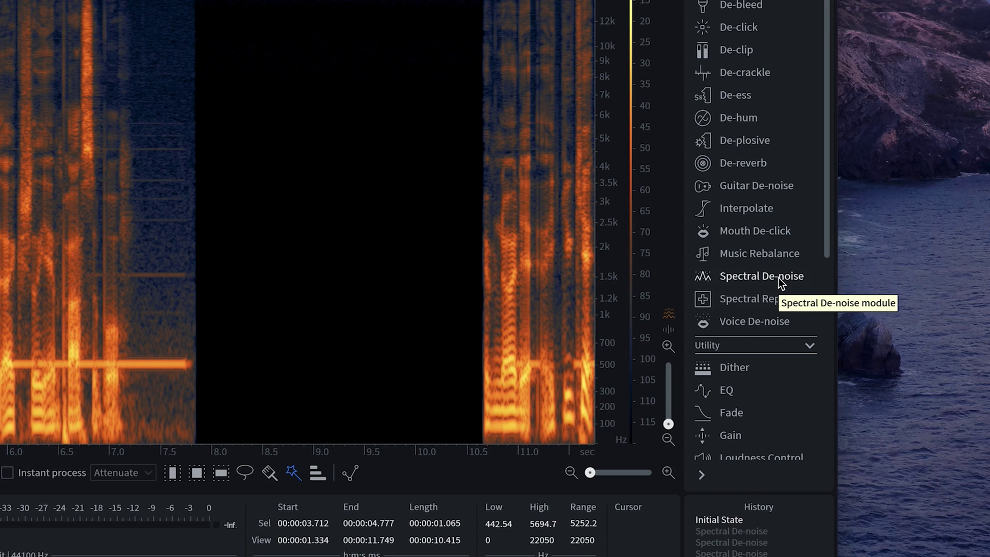
Step: Learn the beep's noise profile in Spectral De-noise, settling on Threshold 2.7 and Reduction 13.6
left_click(778, 278)
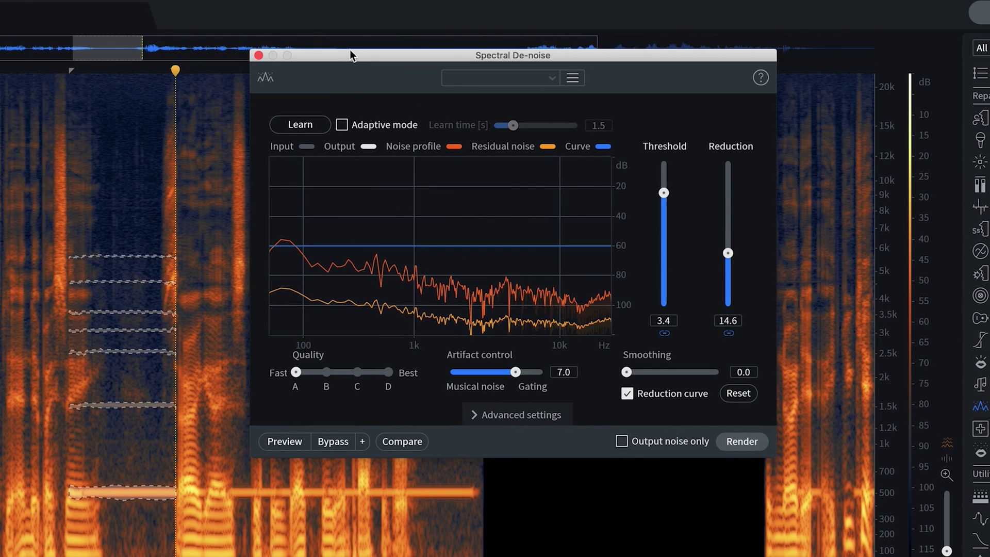
left_click(306, 127)
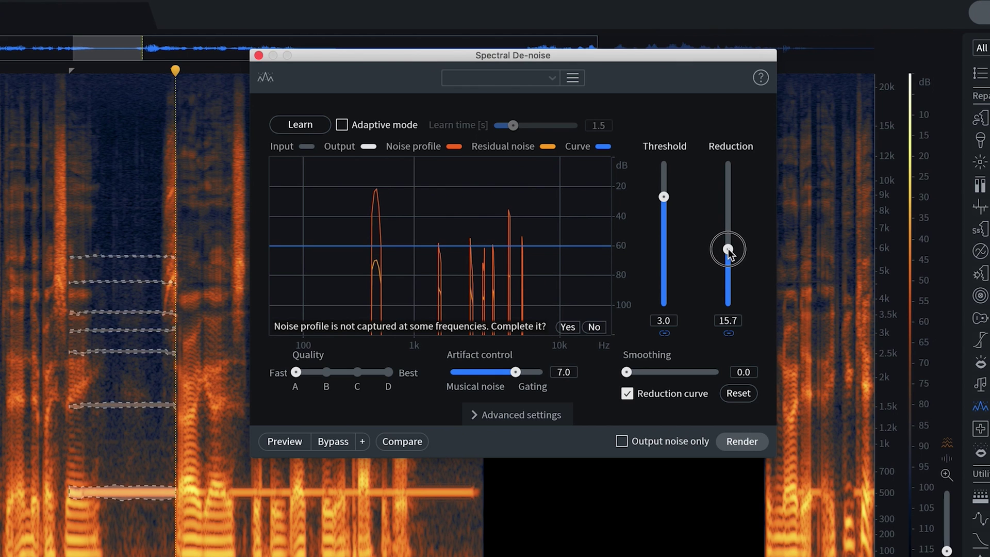
mouse_move(727, 250)
left_mouse_down()
mouse_move(727, 215)
mouse_move(728, 253)
left_mouse_up()
mouse_move(664, 197)
left_mouse_down()
mouse_move(664, 239)
mouse_move(664, 186)
mouse_move(664, 201)
left_mouse_up()
left_click_drag(727, 252, 729, 258)
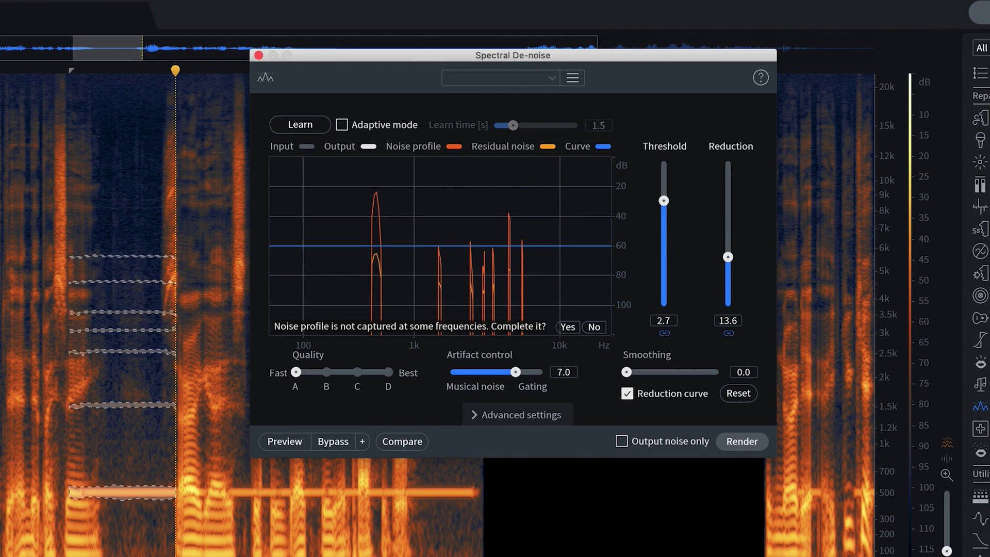
Step: Clear the spectrogram selection and preview the de-noise result, then stop it
left_click(512, 526)
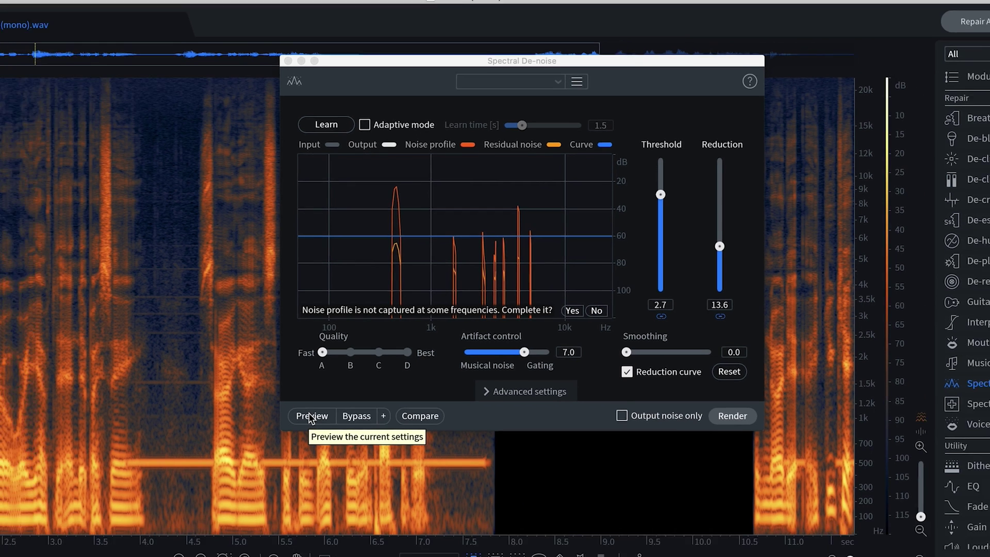
left_click(282, 442)
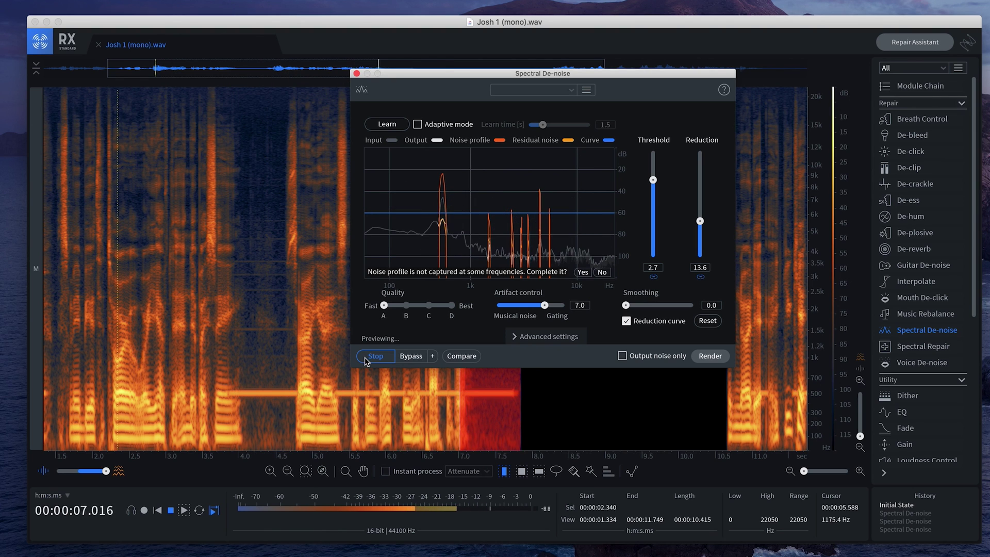
left_click(371, 357)
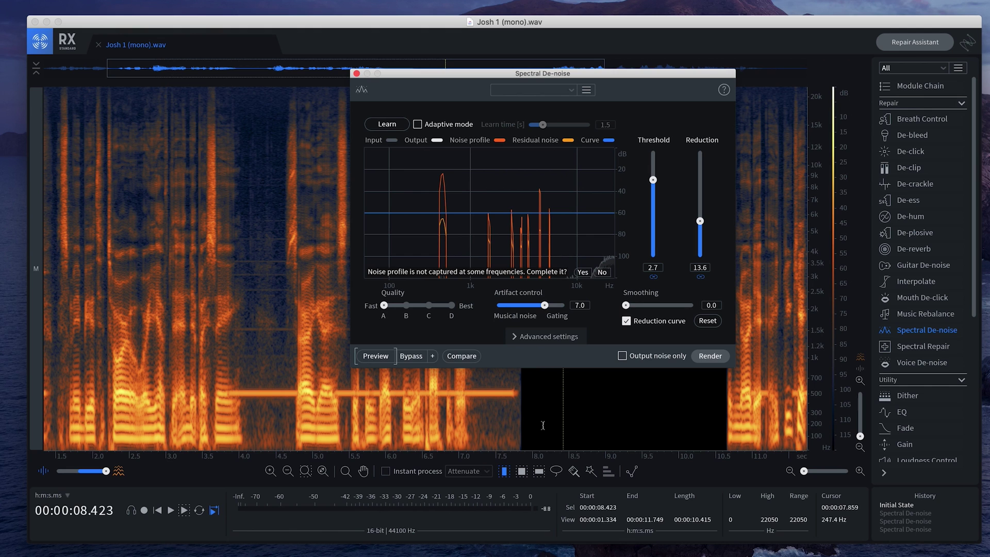
Step: Select the beep and its harmonics and learn them as the Spectral De-noise profile
scroll(368, 406, "down", 3)
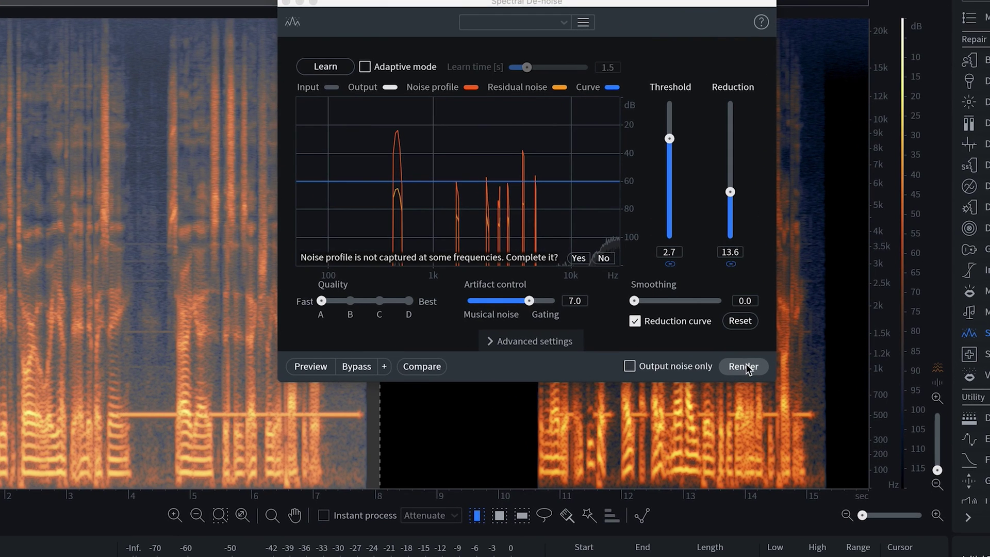
left_click(710, 355)
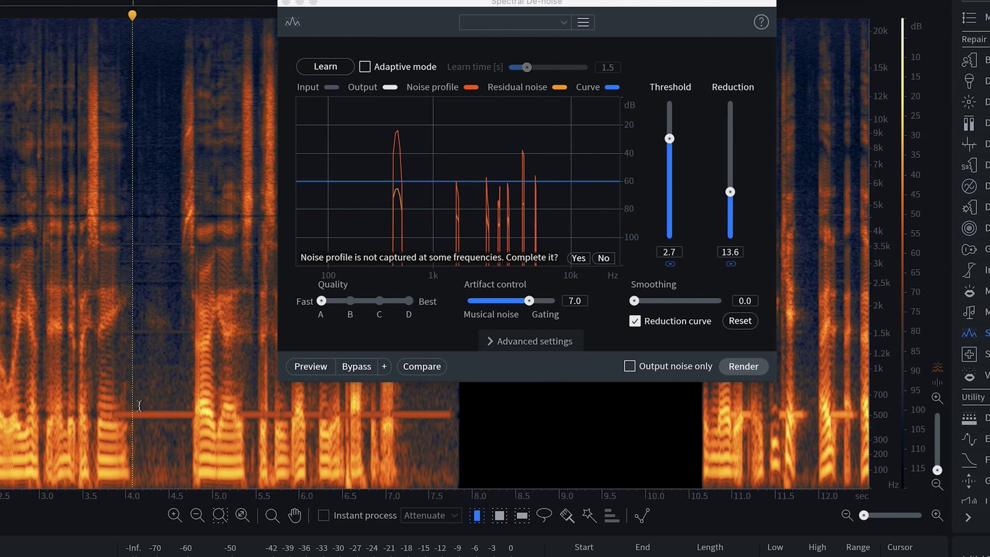
scroll(140, 406, "up", 1)
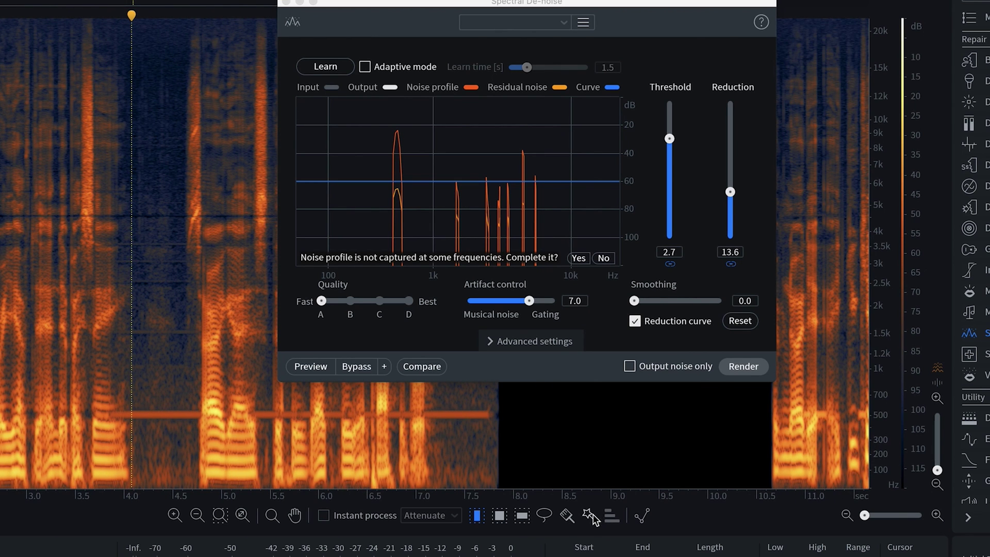
left_click(158, 415)
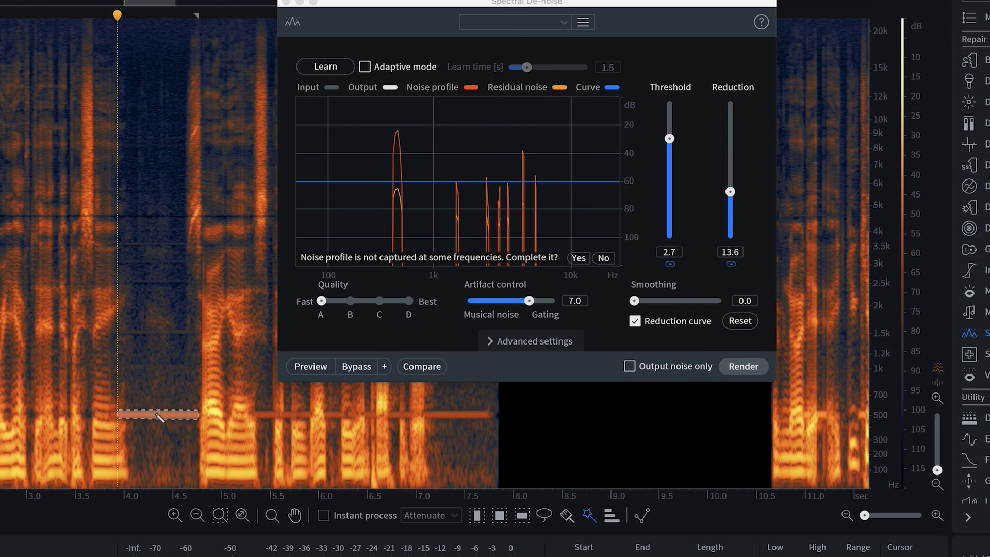
double_click(157, 415)
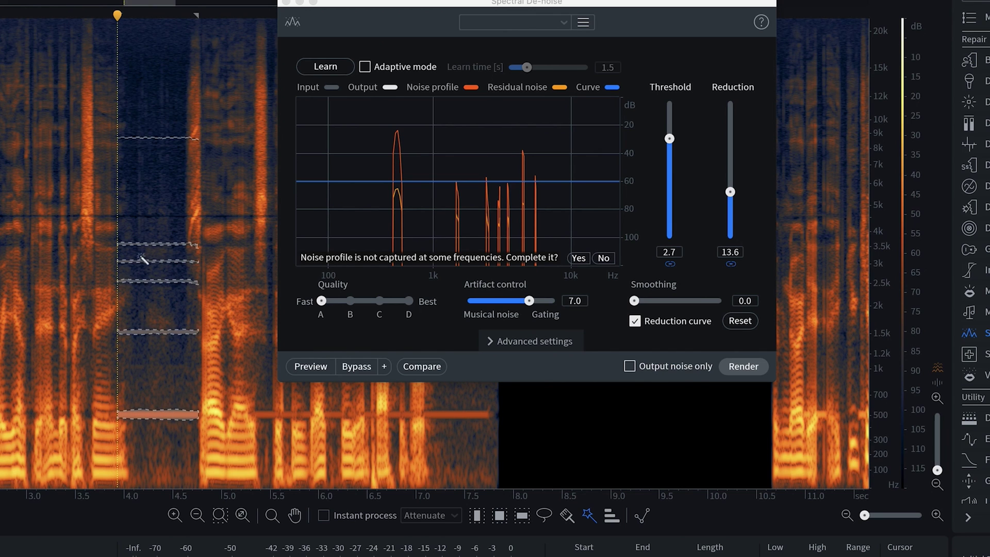
left_click(338, 66)
key("ctrl+d")
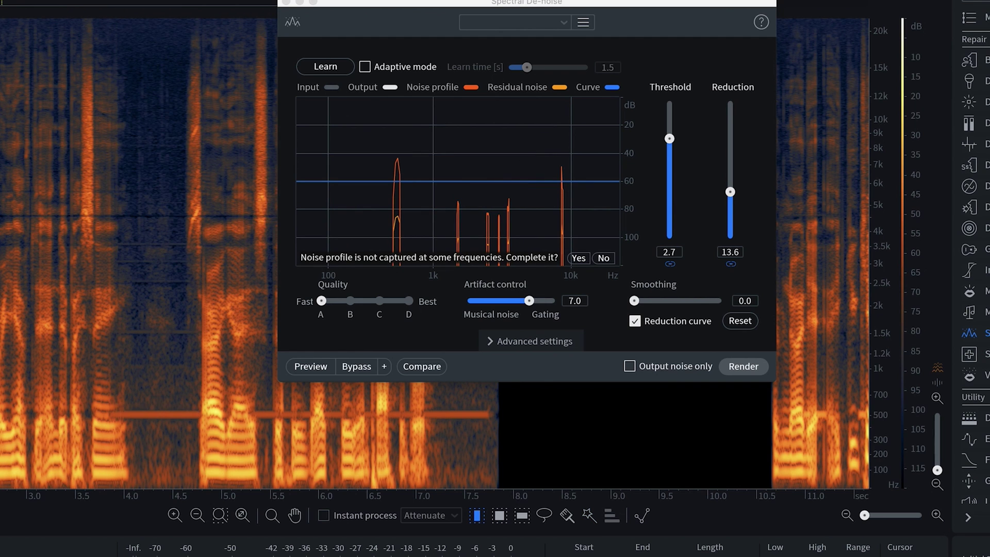
Step: Preview the new profile, render de-noise on the recording's first part, and play it back
left_click(314, 368)
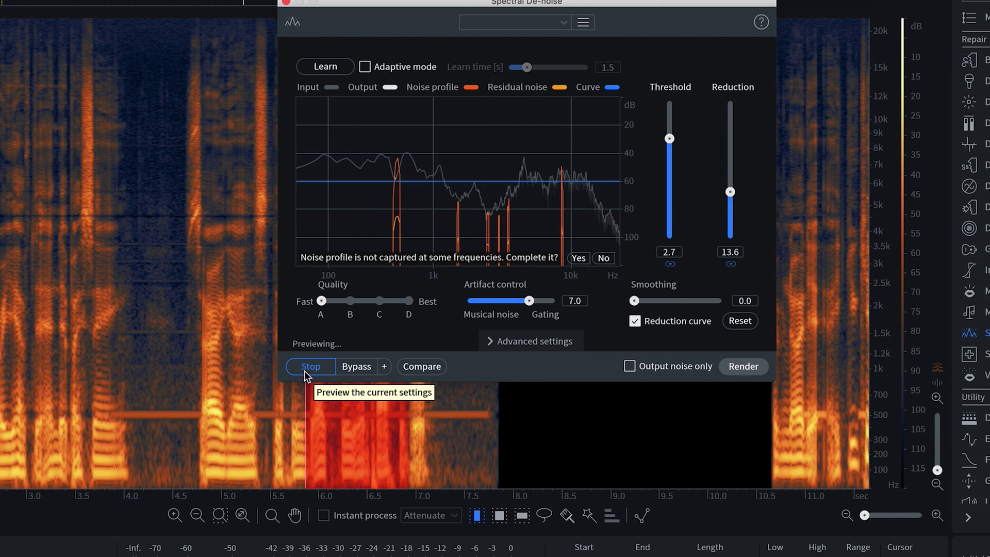
left_click(307, 367)
scroll(311, 432, "down", 2)
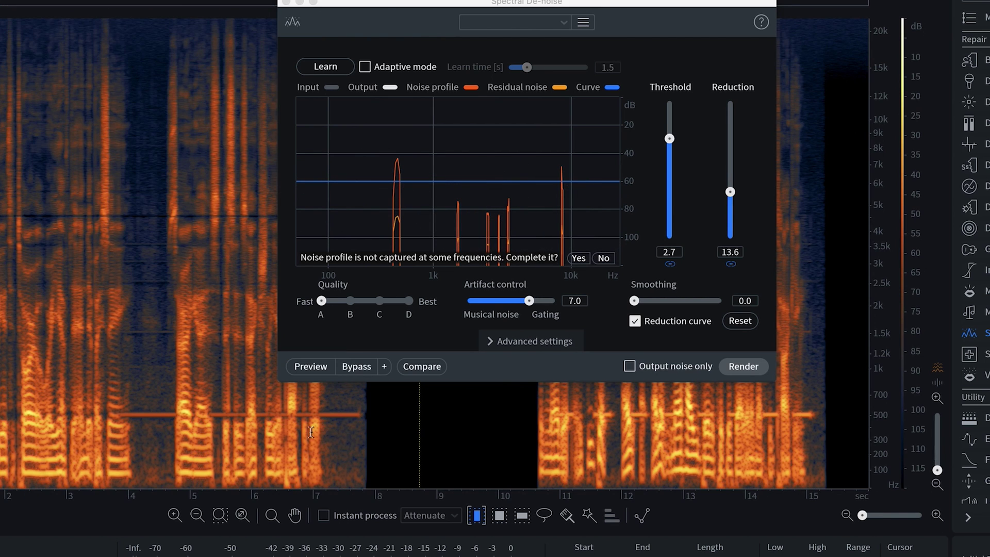
left_click_drag(409, 428, 2, 428)
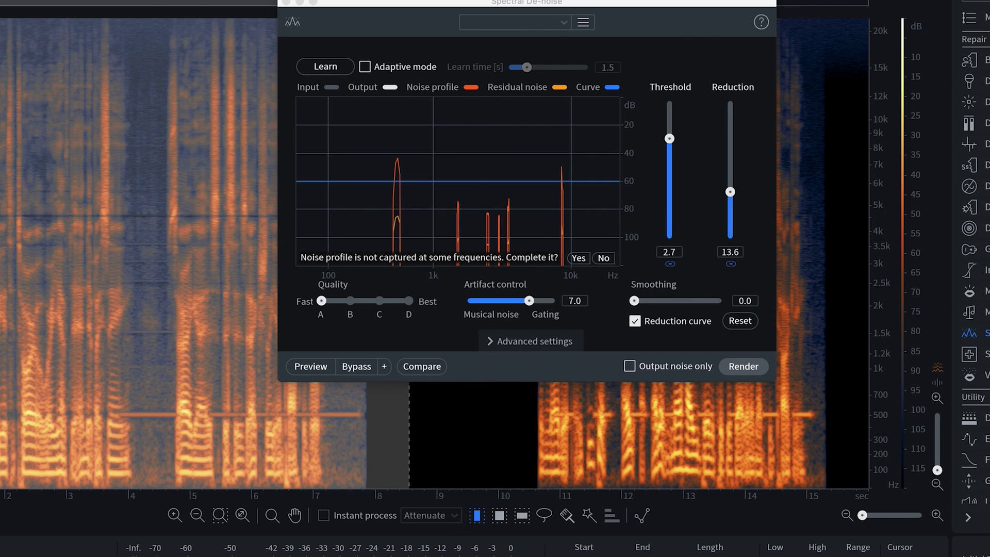
left_click(743, 366)
scroll(21, 410, "up", 2)
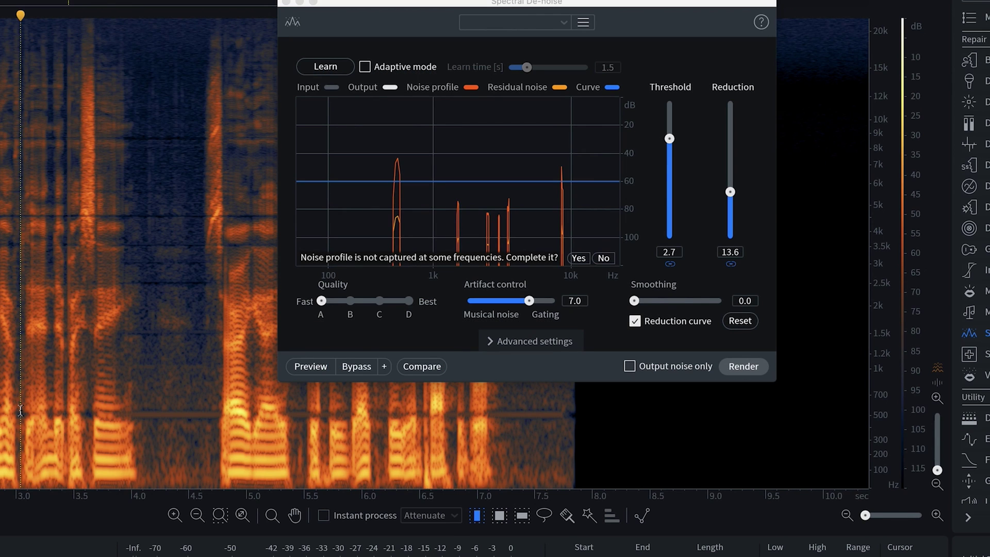
key("space")
left_click_drag(153, 398, 173, 400)
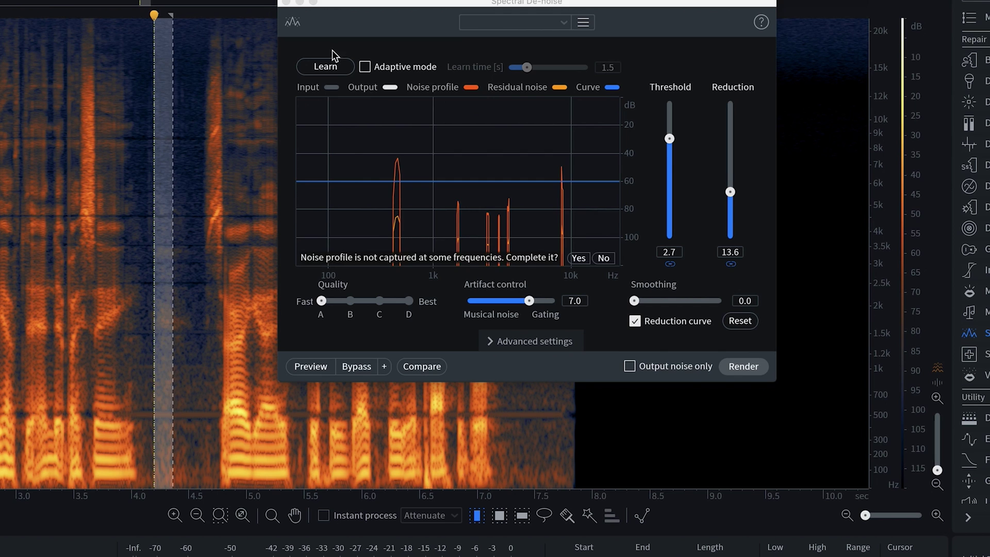
Step: Learn the hiss profile from the quiet gap and preview de-noise at threshold 2.4
left_click(334, 66)
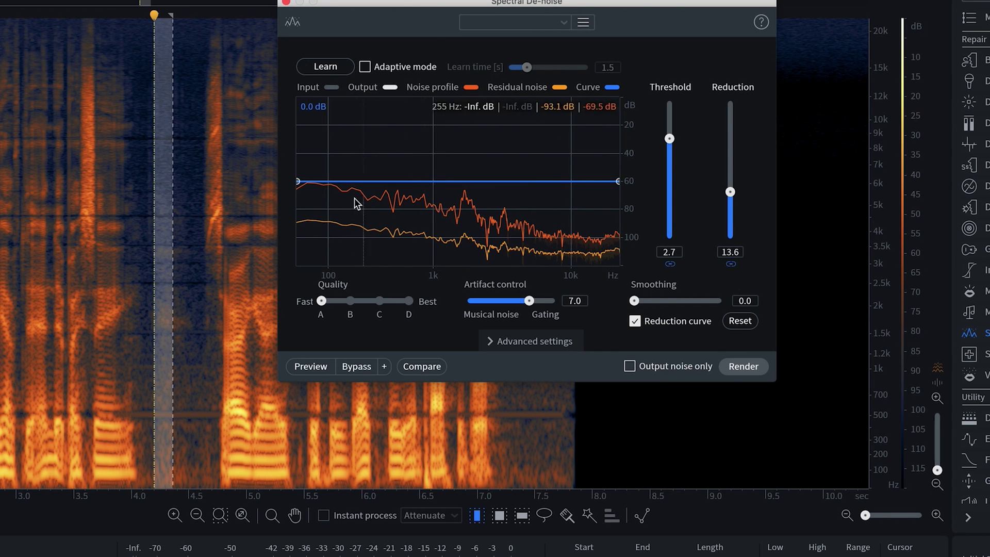
left_click_drag(669, 139, 669, 143)
left_click(309, 366)
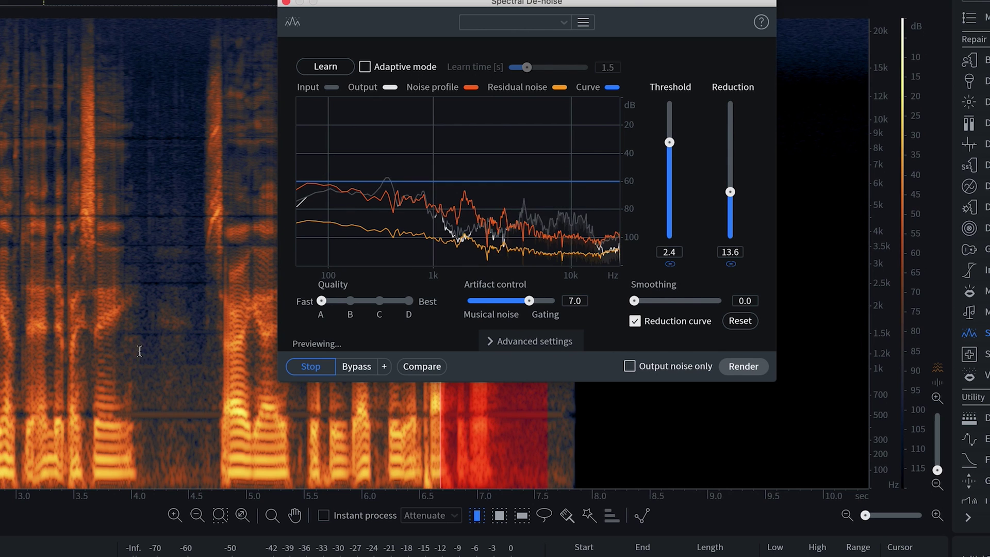
key("space")
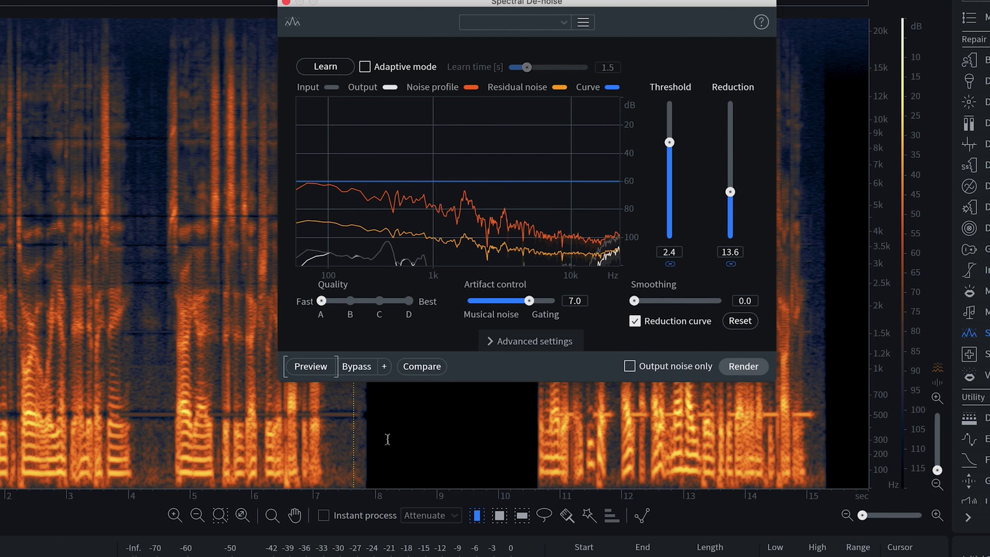
Step: Render the 2.4-threshold de-noise across the whole recording and play it back
left_click(388, 438)
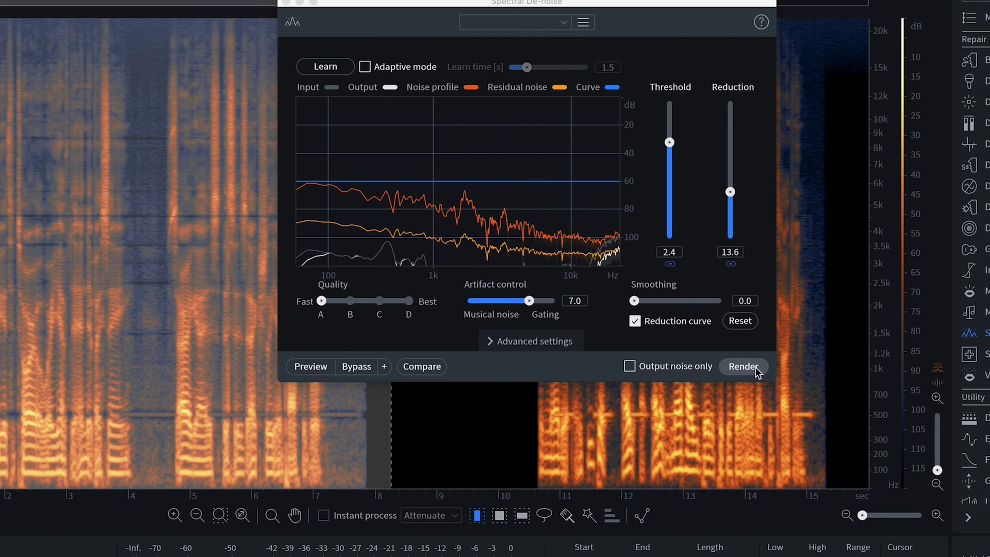
left_click(743, 366)
key("space")
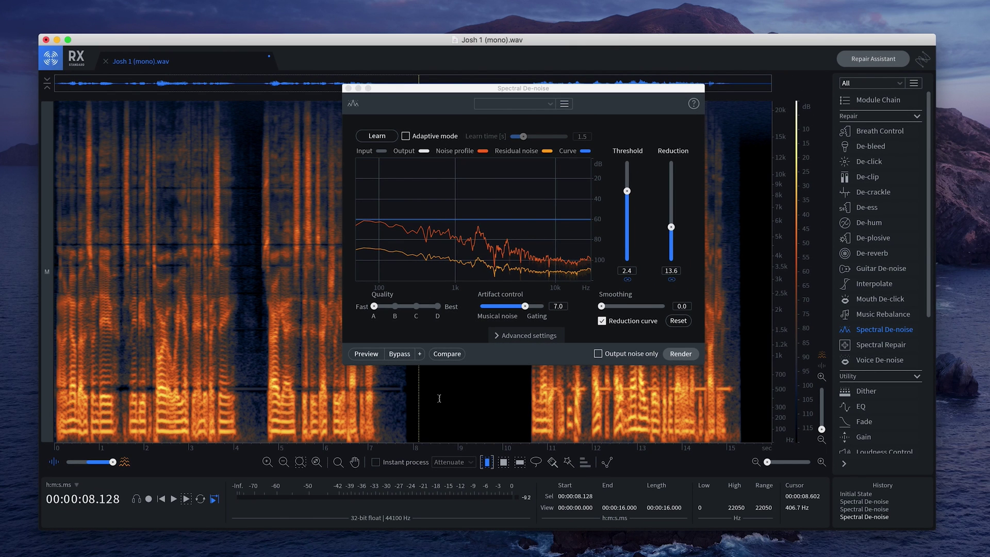
Step: Swap the Spectral De-noise module for the Mouth De-click module
key("Escape")
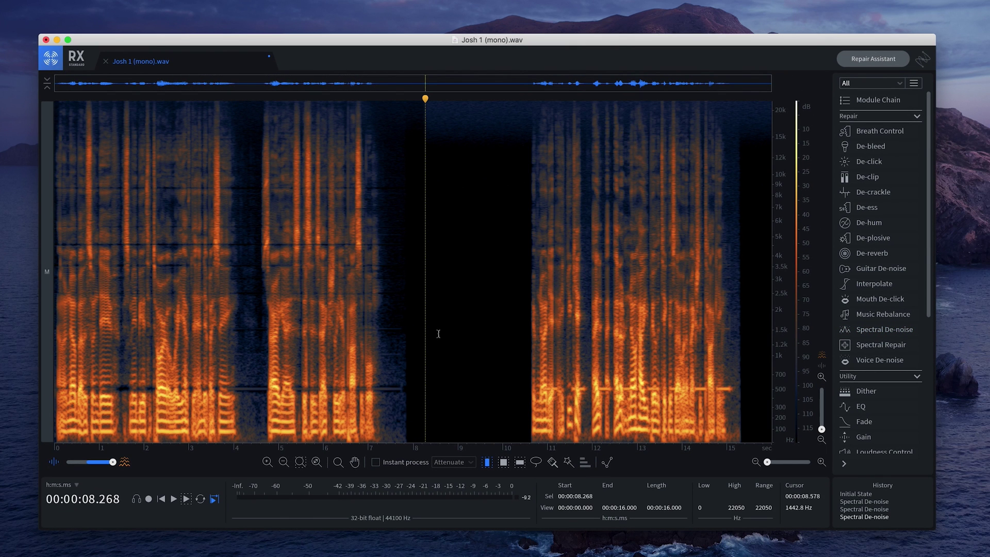
left_click(881, 300)
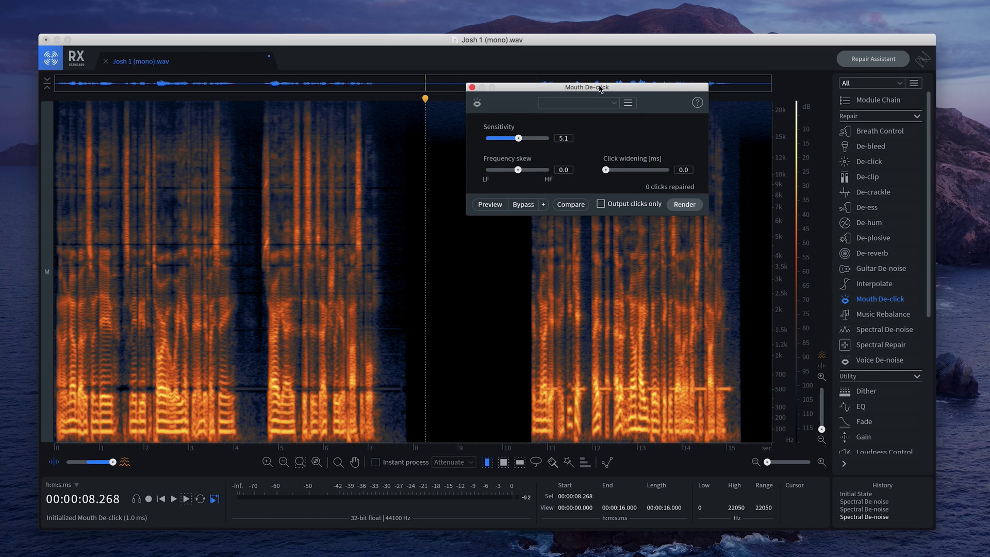
left_click_drag(600, 89, 599, 92)
Step: Render Mouth De-click on 0–8.33 s, repairing 74 clicks, and play from 2 s
left_click_drag(427, 332, 15, 283)
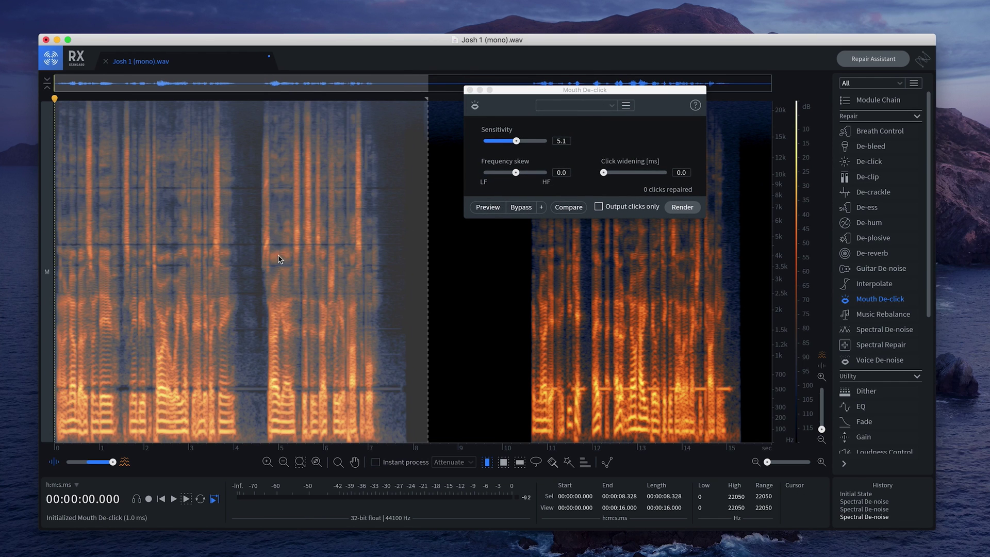
left_click(691, 210)
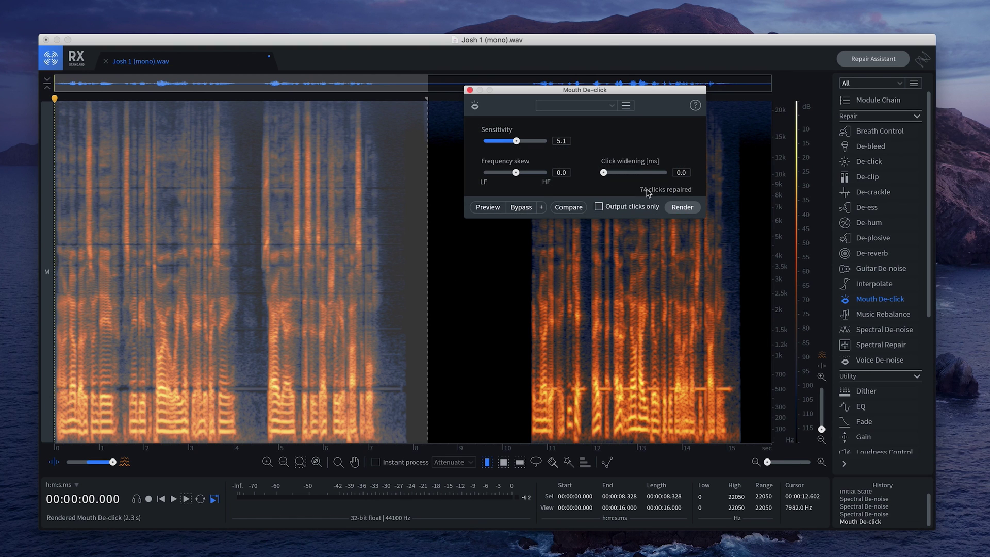
left_click(144, 333)
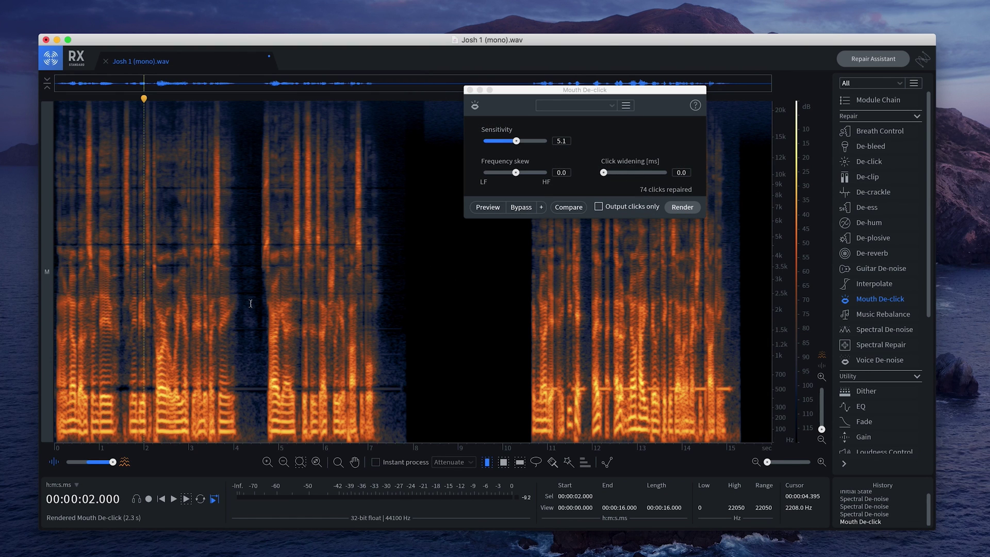
key("space")
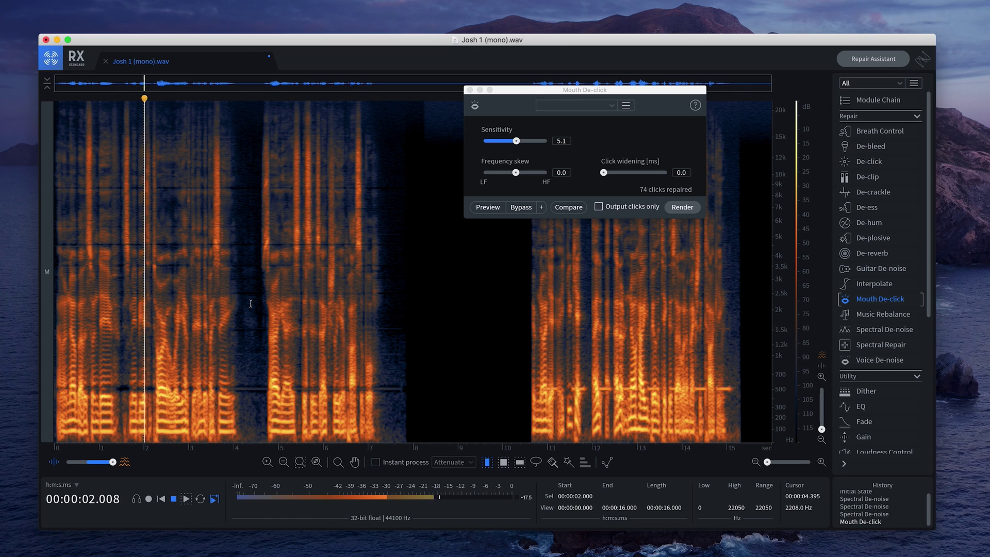